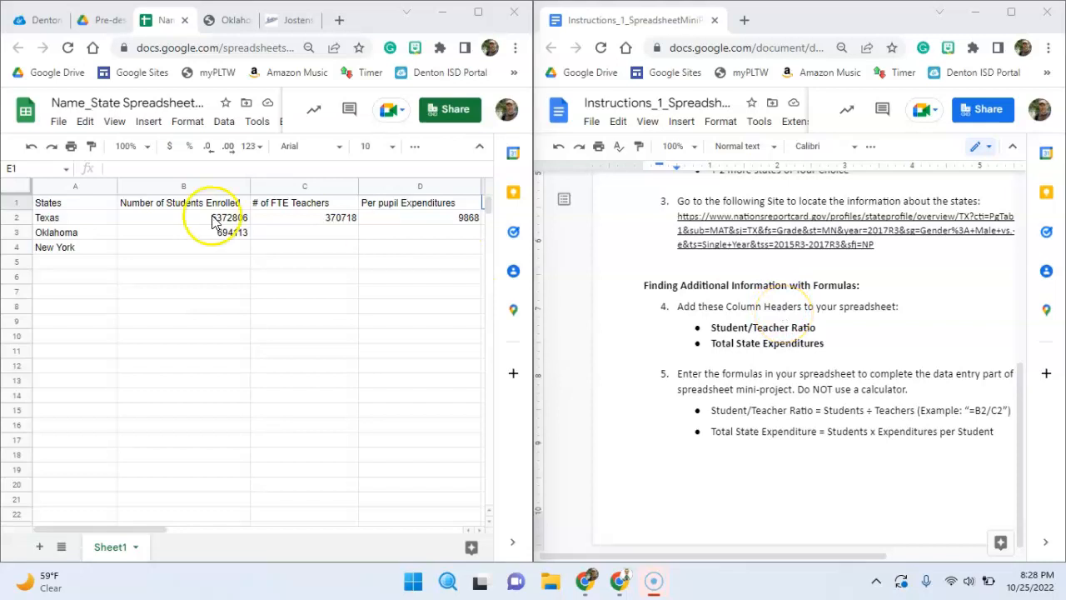
- Add the header "Student/Teacher Ratio" in cell E1 and widen column E to fit it
left_click(331, 207)
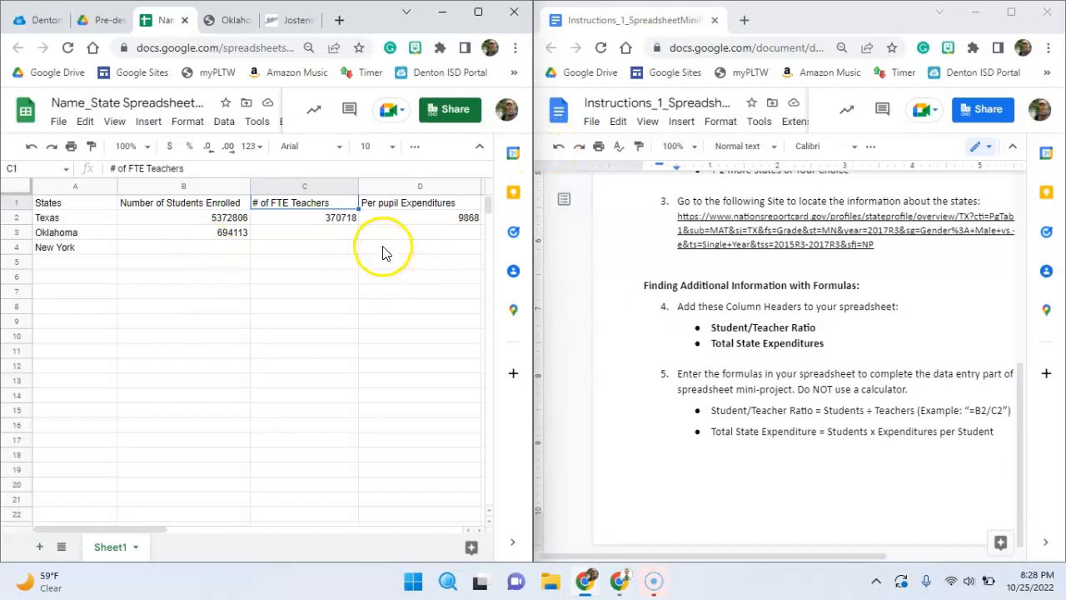
left_click(386, 210)
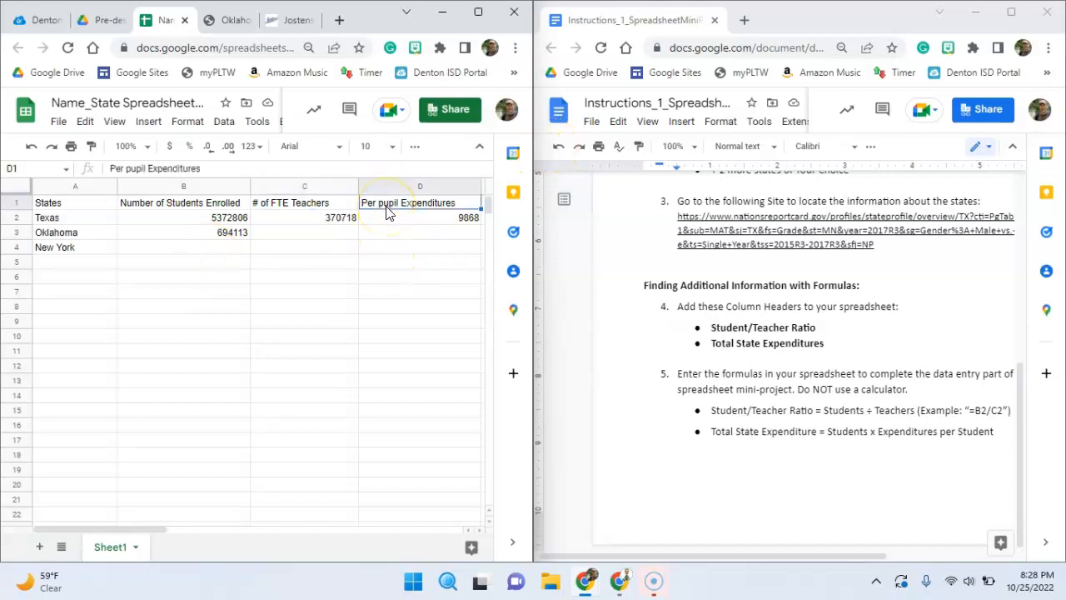
key("Left")
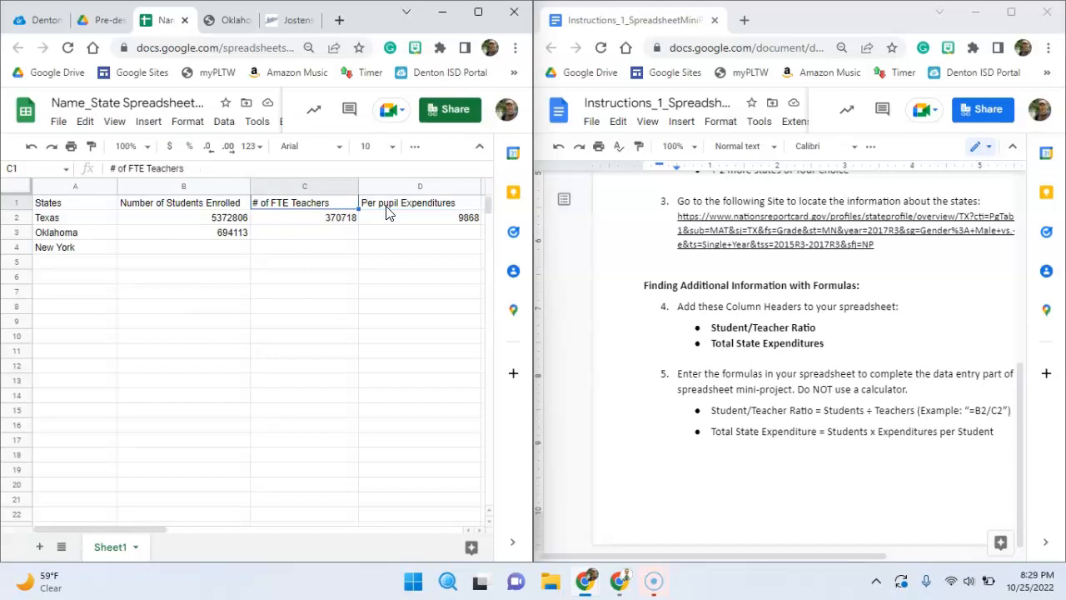
left_click(386, 210)
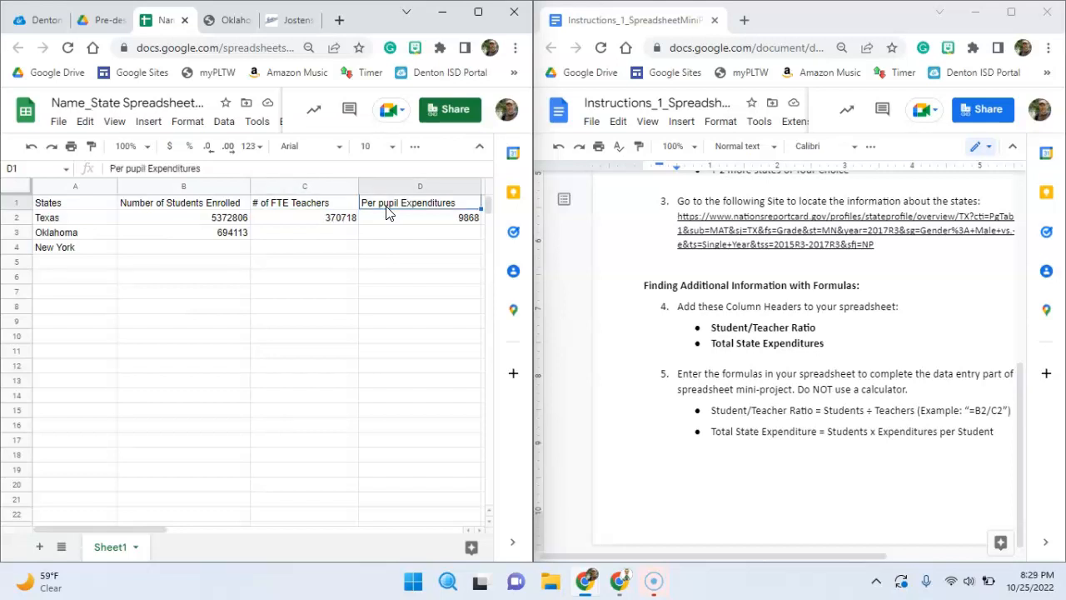
key("Tab")
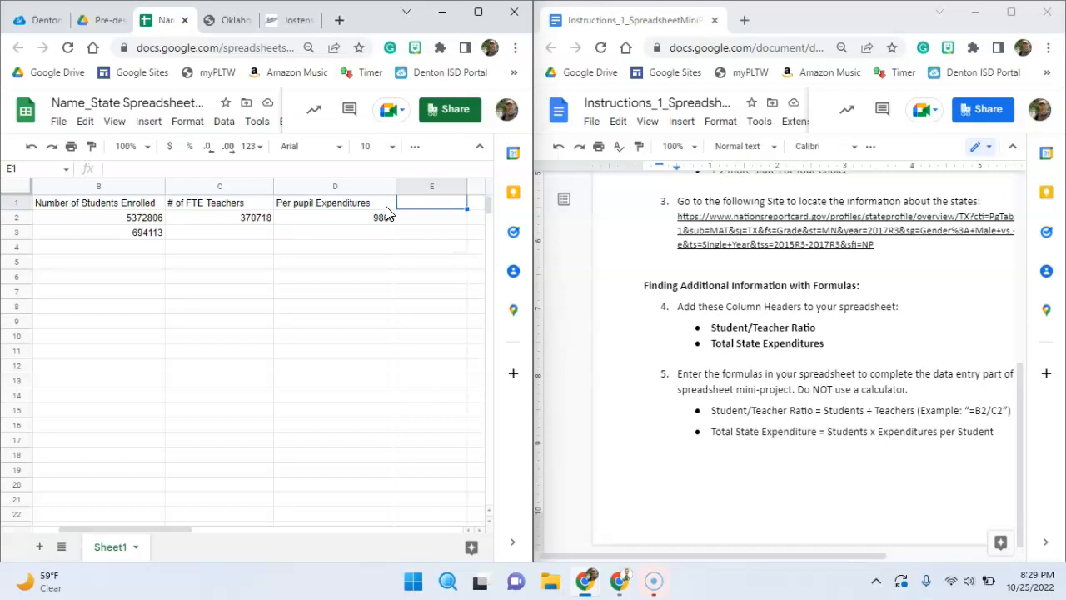
type("Student/")
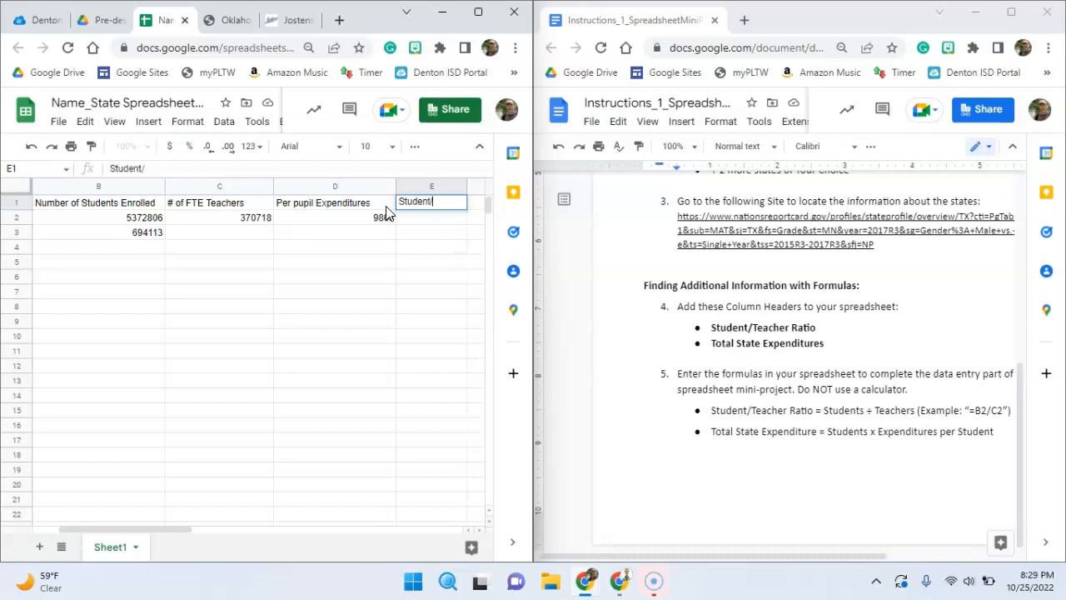
type("Teacher Ratio")
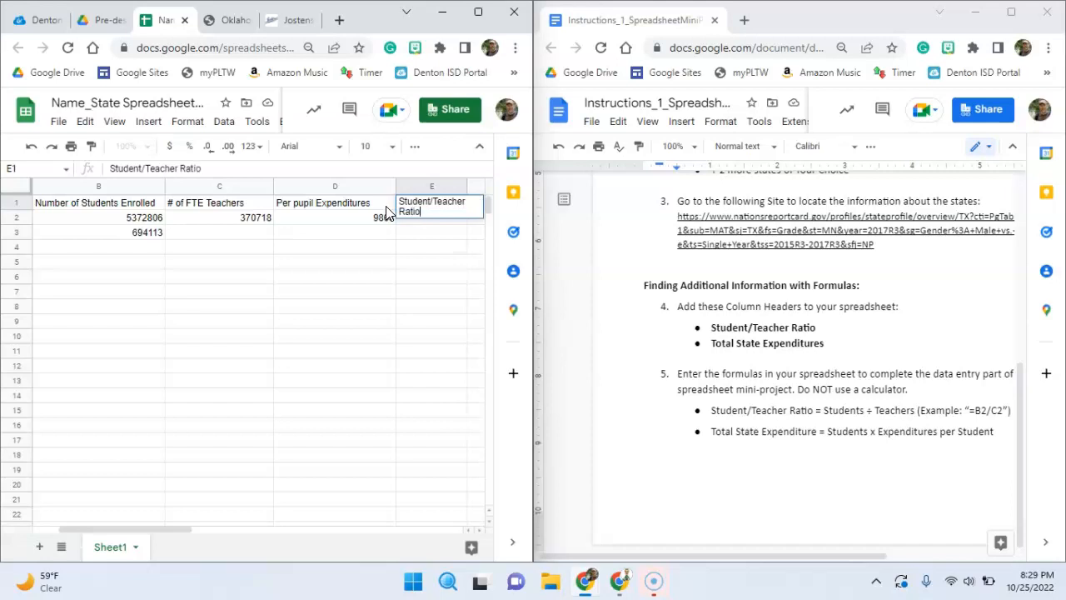
key("Tab")
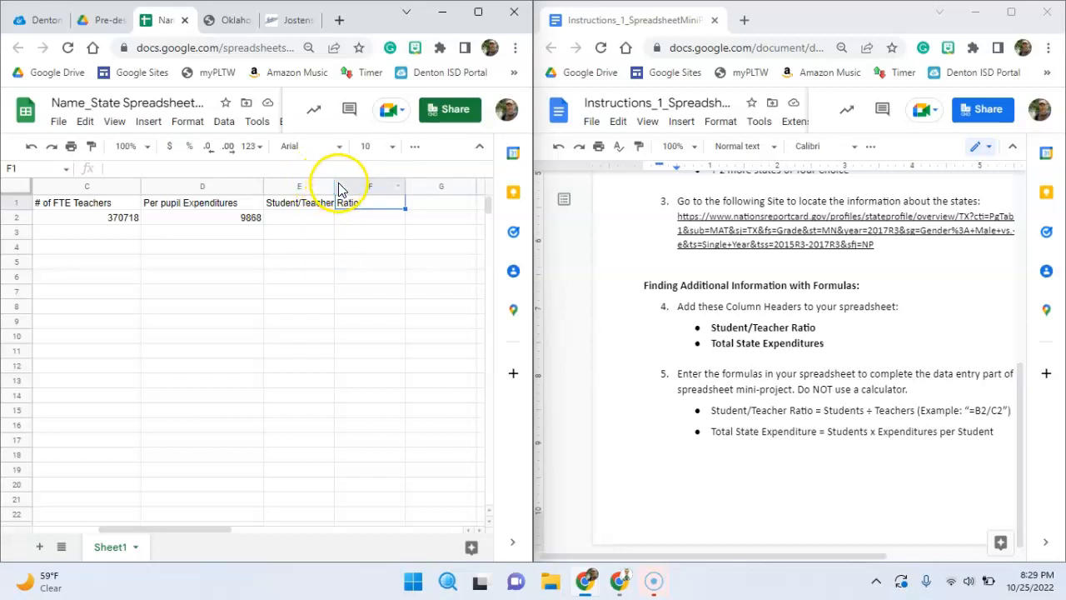
left_click_drag(333, 186, 364, 183)
- Add the header "Total State Expenditures" in cell F1 and widen column F to fit it
left_click(383, 210)
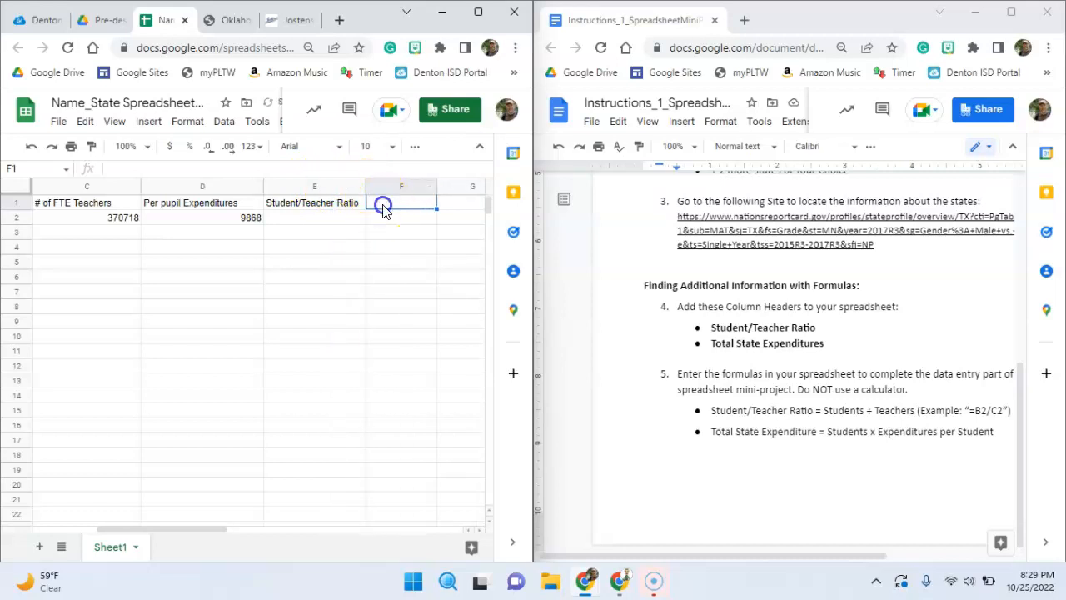
type("T")
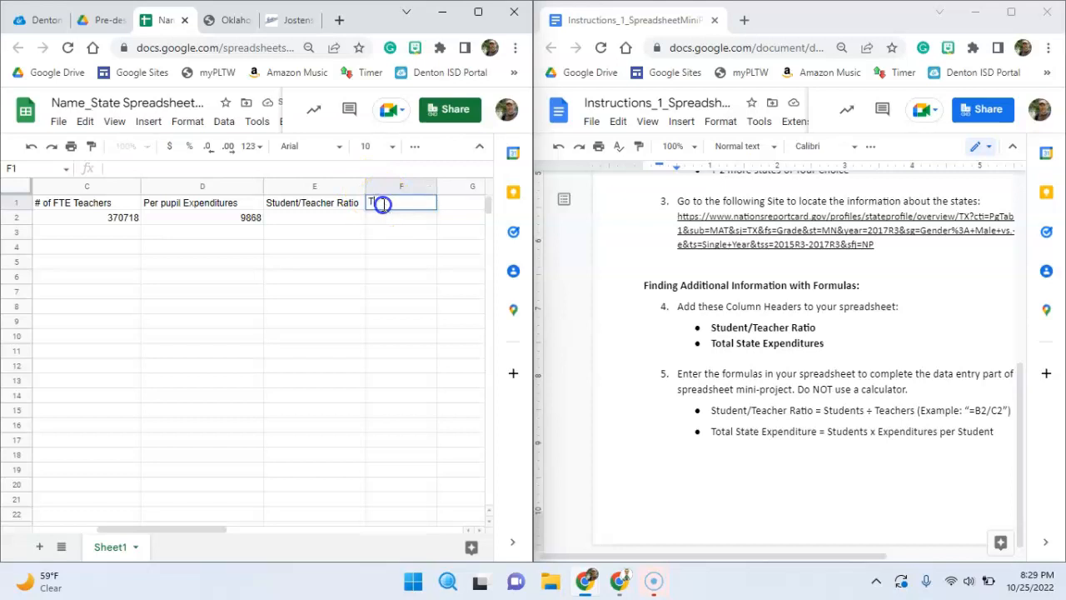
type("otal State Expe")
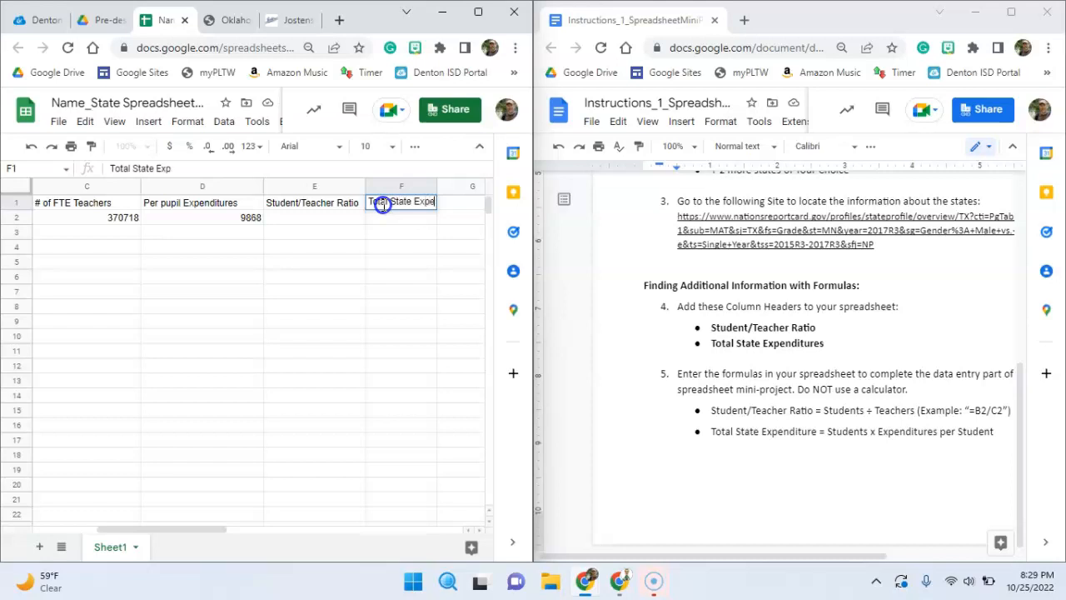
type("nditures")
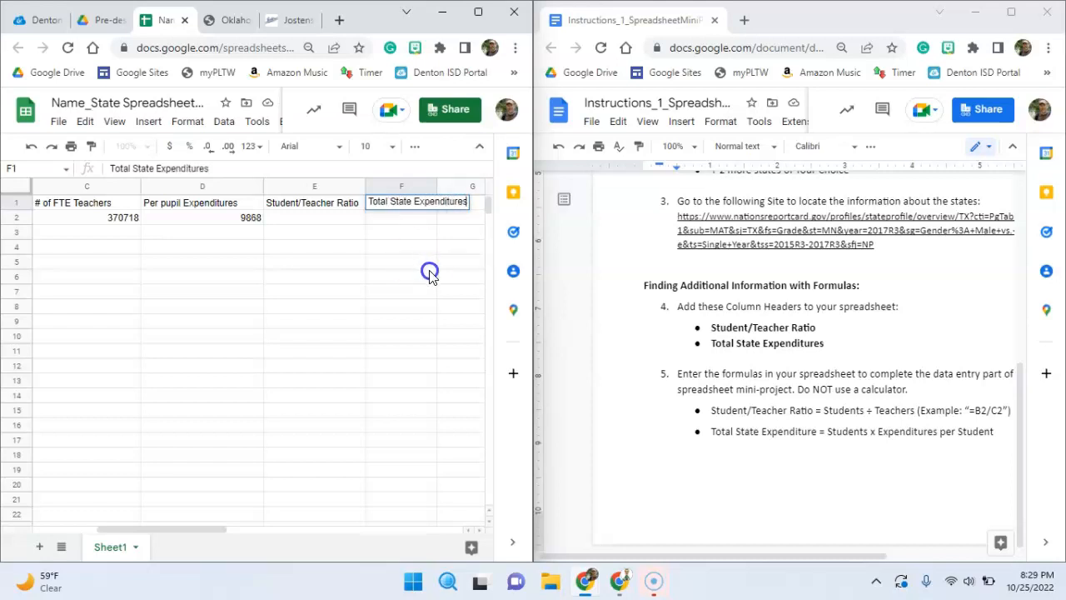
key("Return")
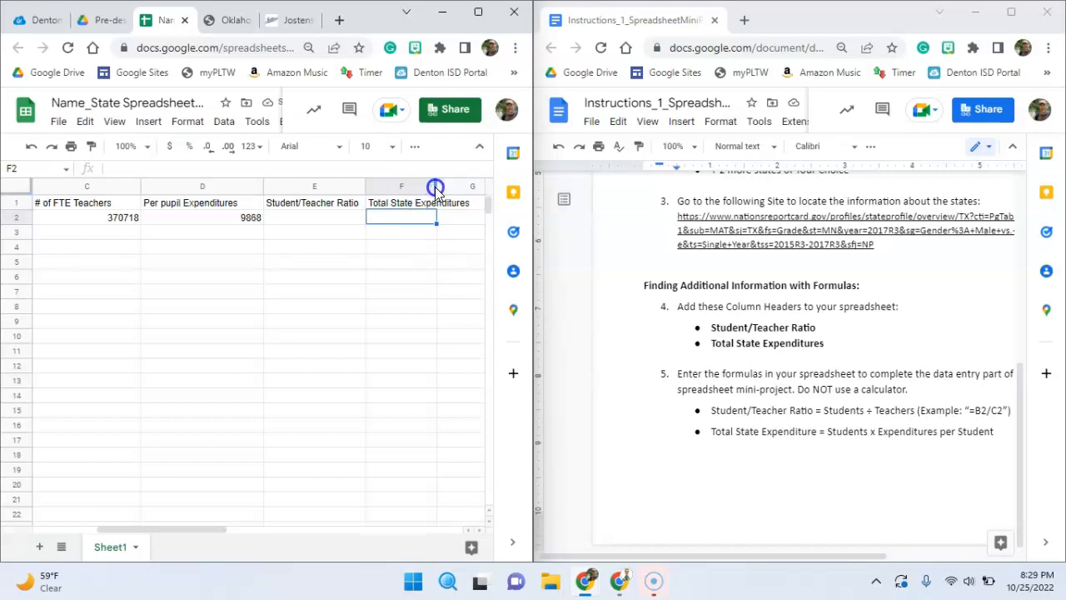
left_click_drag(437, 189, 446, 188)
double_click(446, 188)
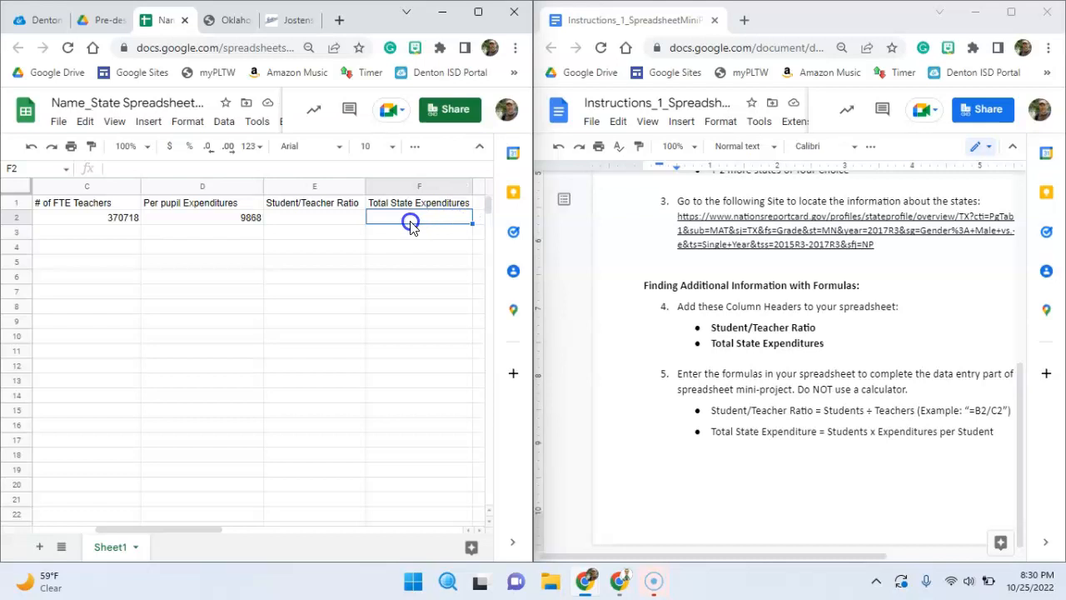
- Return to cell A2 in the Texas row and maximize the spreadsheet's browser window
key("Left")
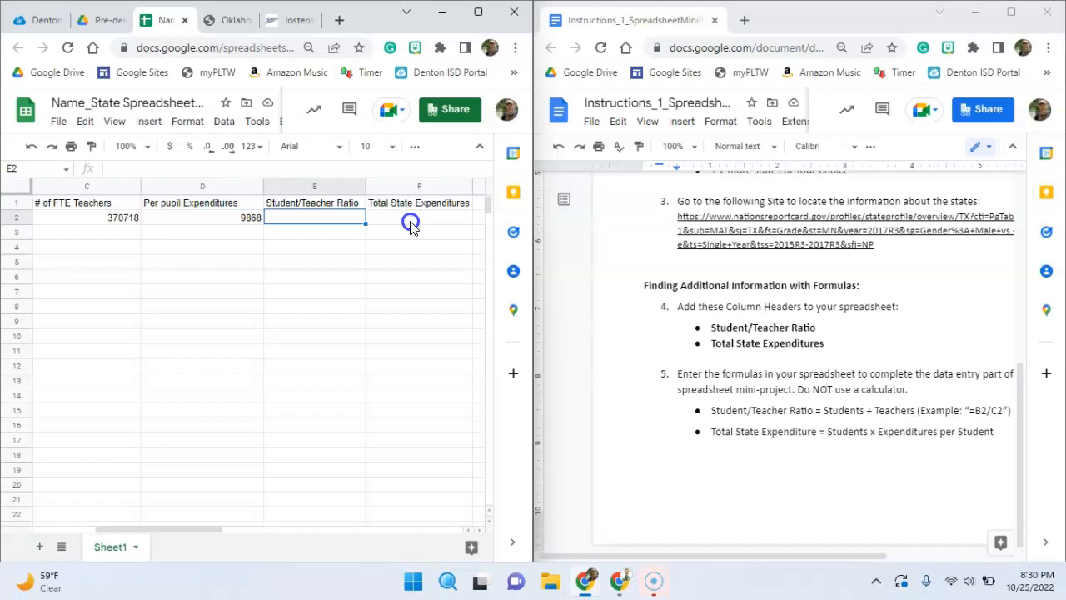
key("Home")
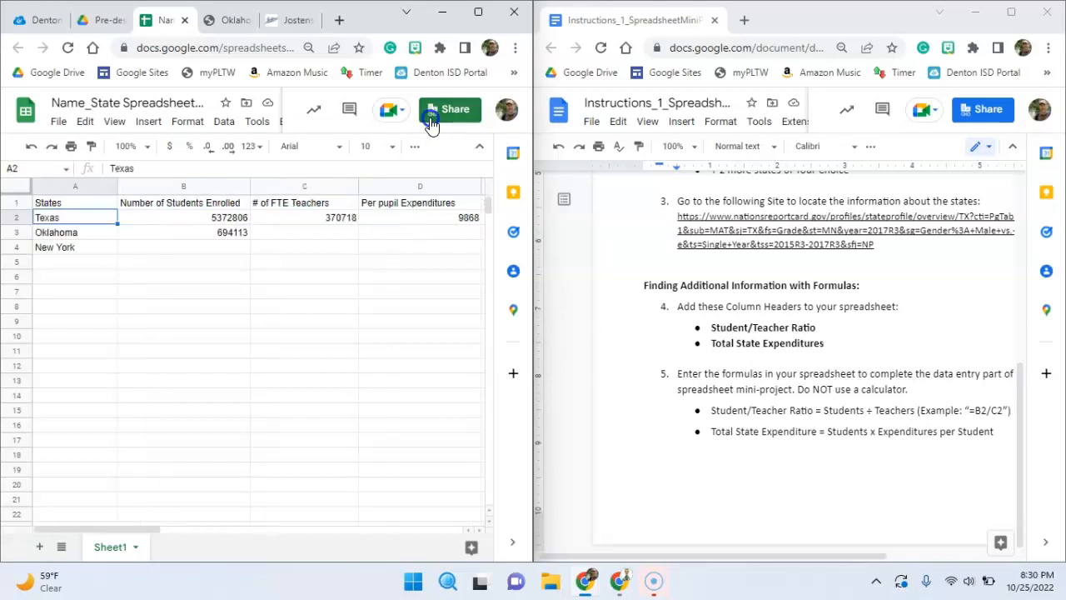
left_click_drag(362, 11, 447, 1)
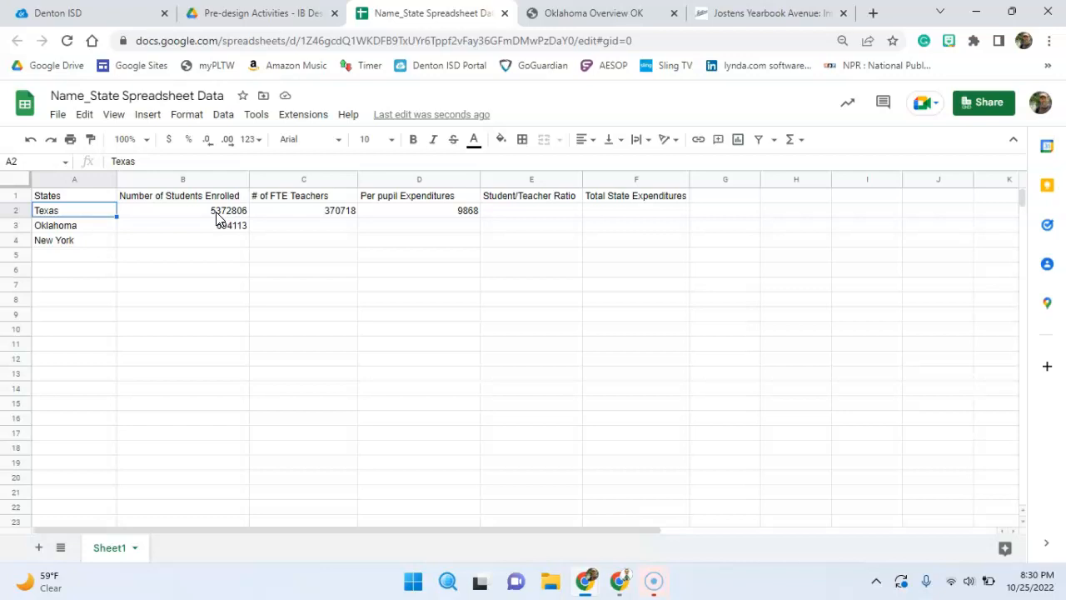
- Apply the Number format to the whole Number of Students Enrolled column
left_click(189, 179)
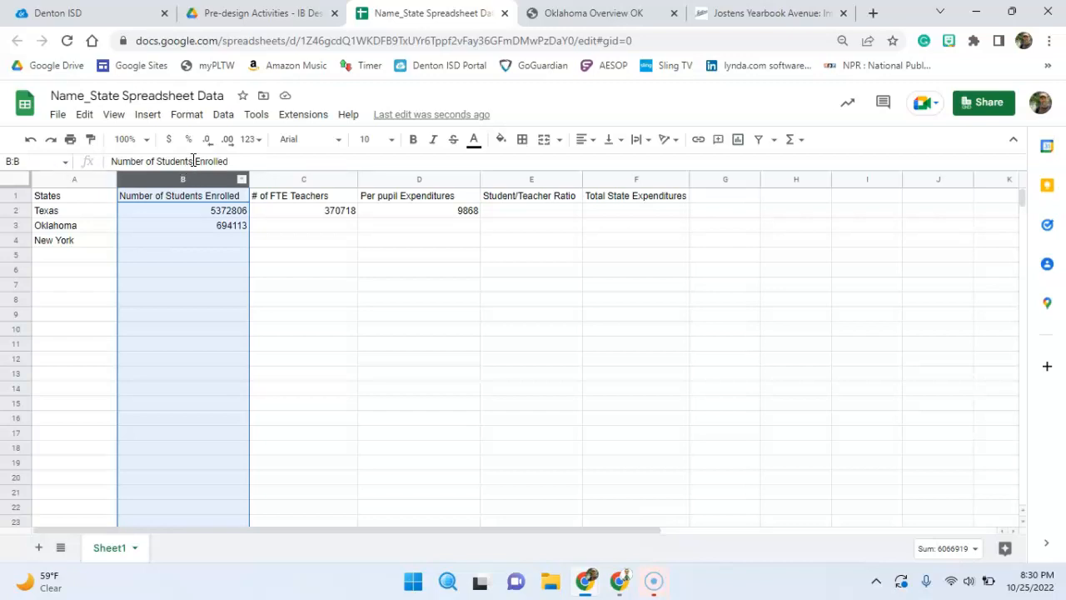
left_click(190, 115)
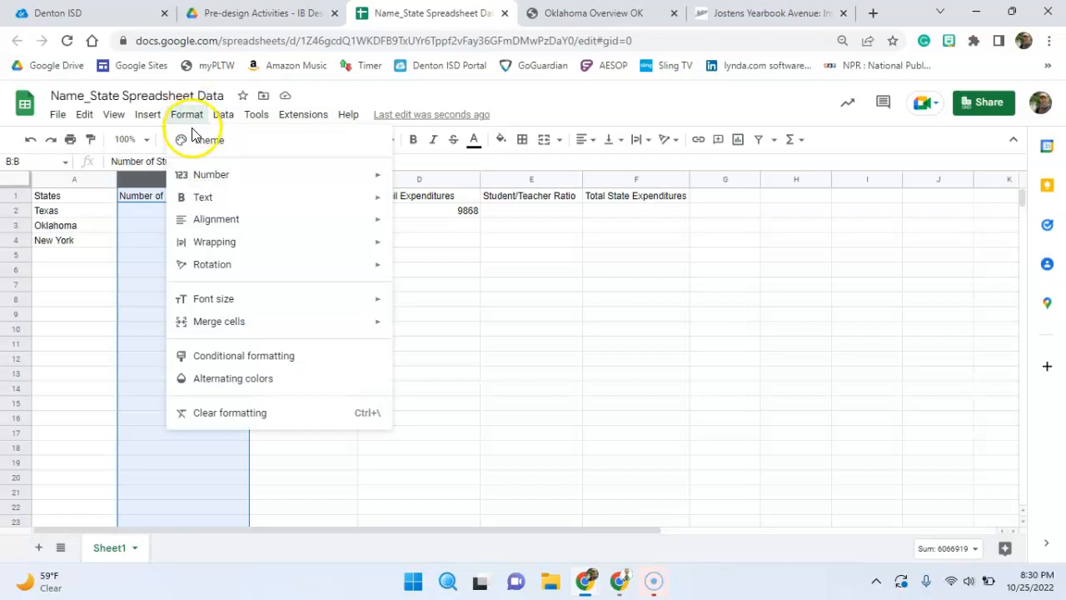
left_click(206, 177)
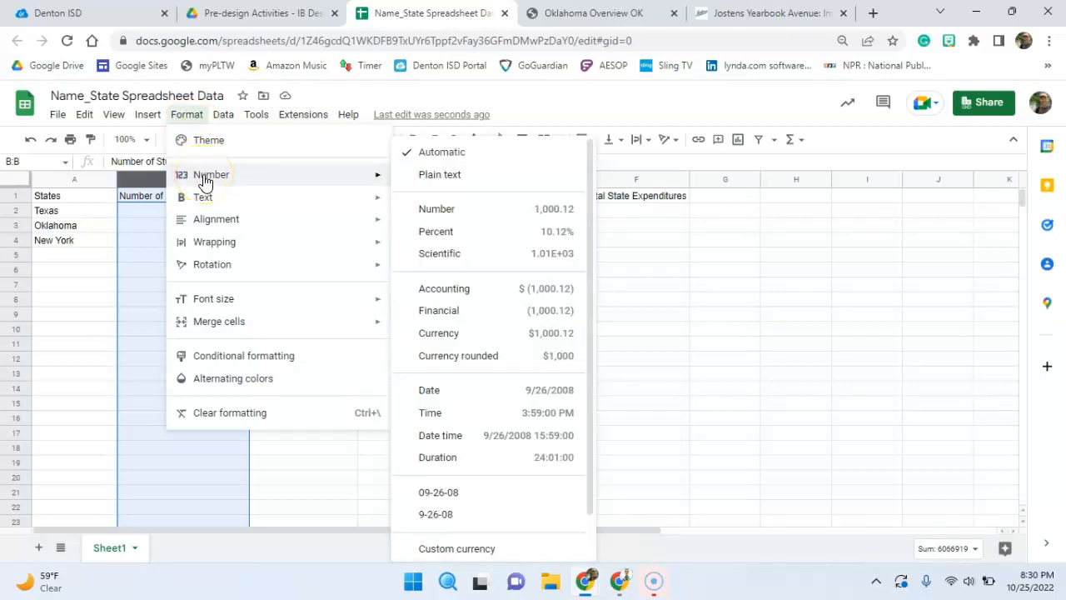
mouse_move(329, 178)
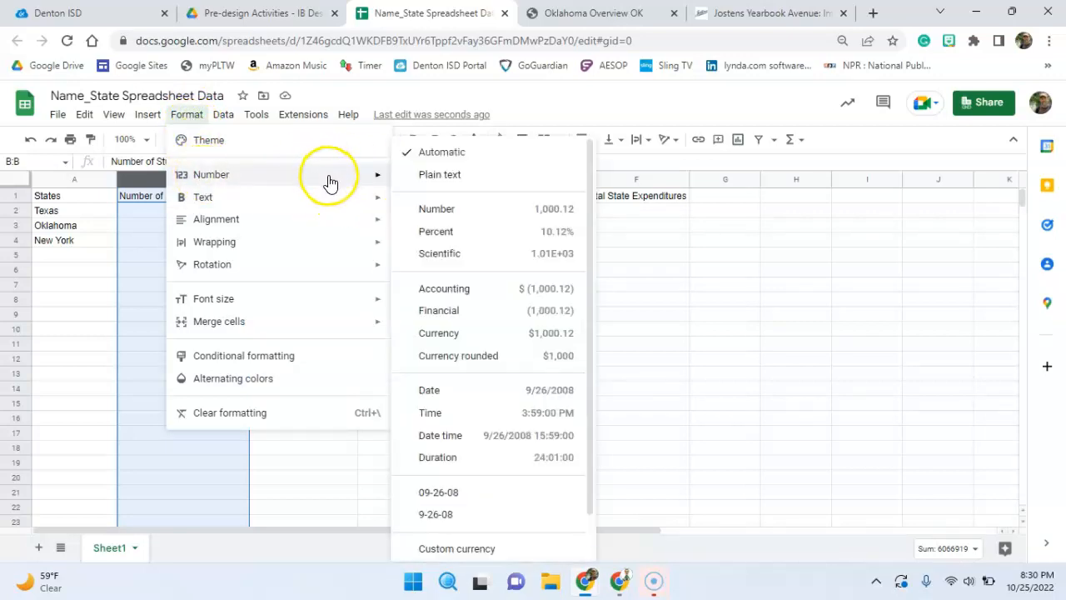
left_click(438, 211)
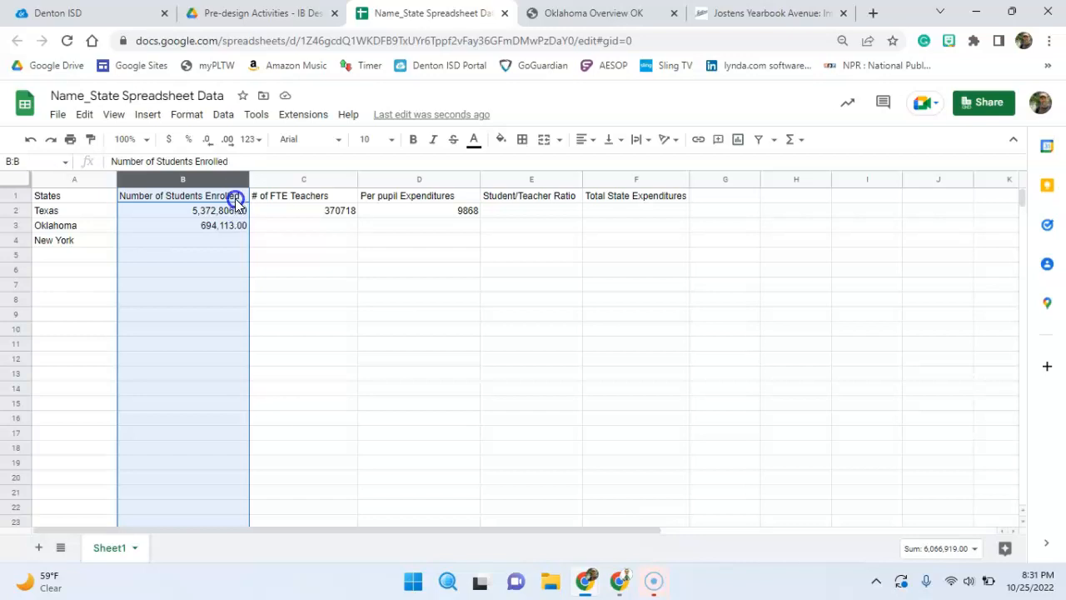
- Try out the decimal display of the Number of Students Enrolled column, reducing it to one place and raising it to four
left_click(209, 140)
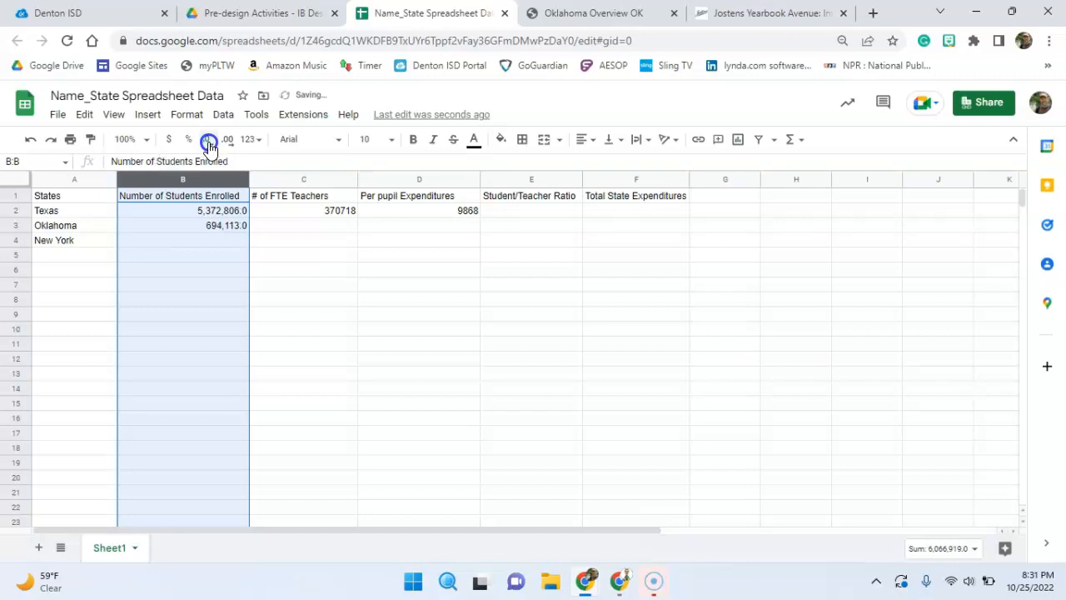
left_click(230, 141)
left_click(232, 146)
left_click(231, 146)
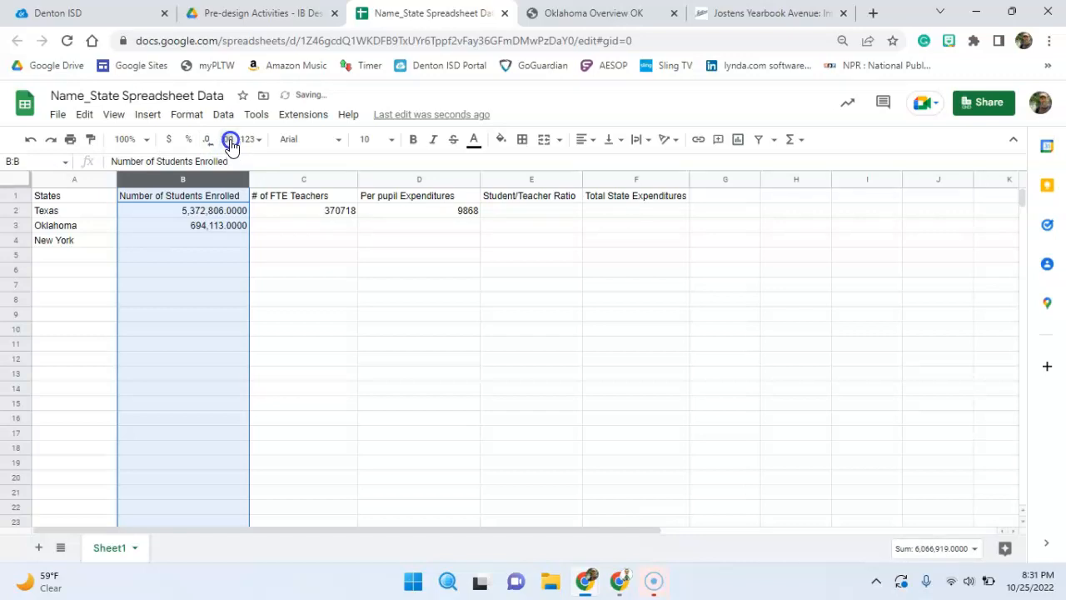
- Remove all decimal places from the Number of Students Enrolled column
left_click(206, 142)
left_click(206, 142)
left_click(207, 142)
left_click(206, 142)
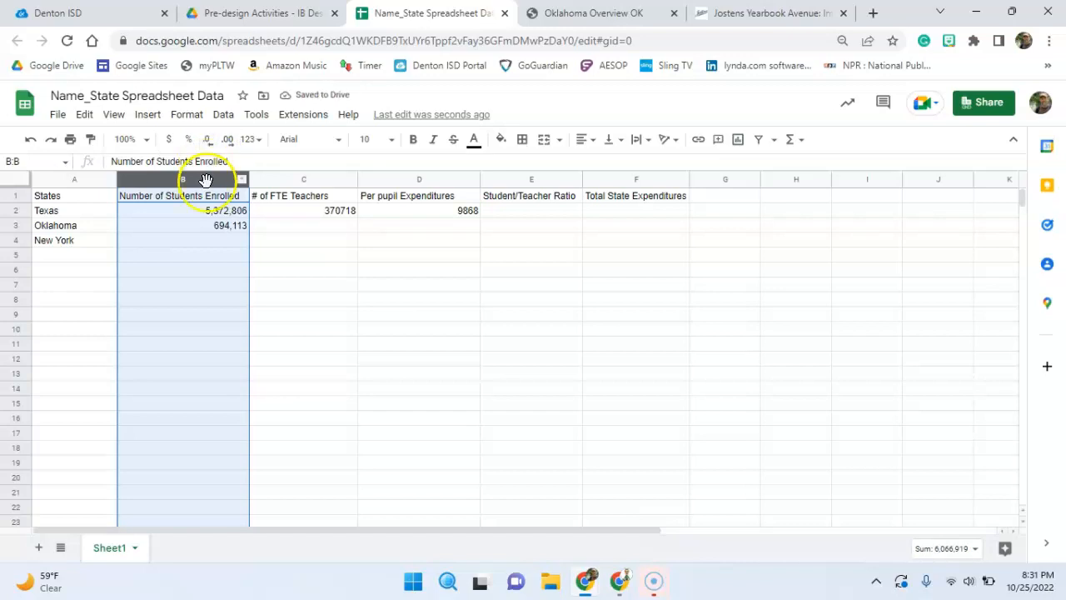
left_click(209, 240)
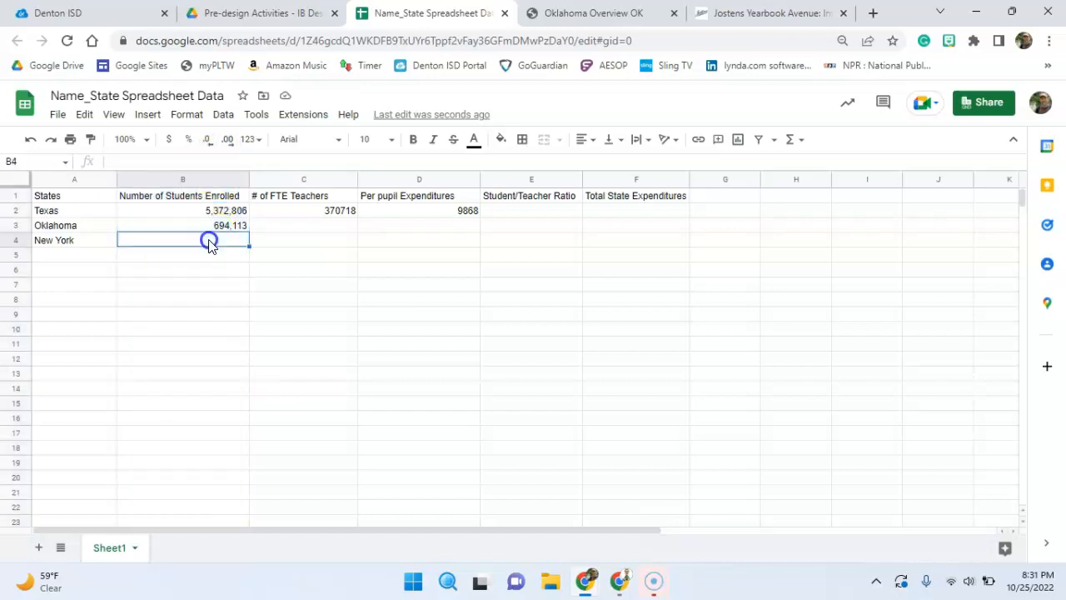
- Apply the Number format with no decimal places to the whole # of FTE Teachers column
left_click(304, 182)
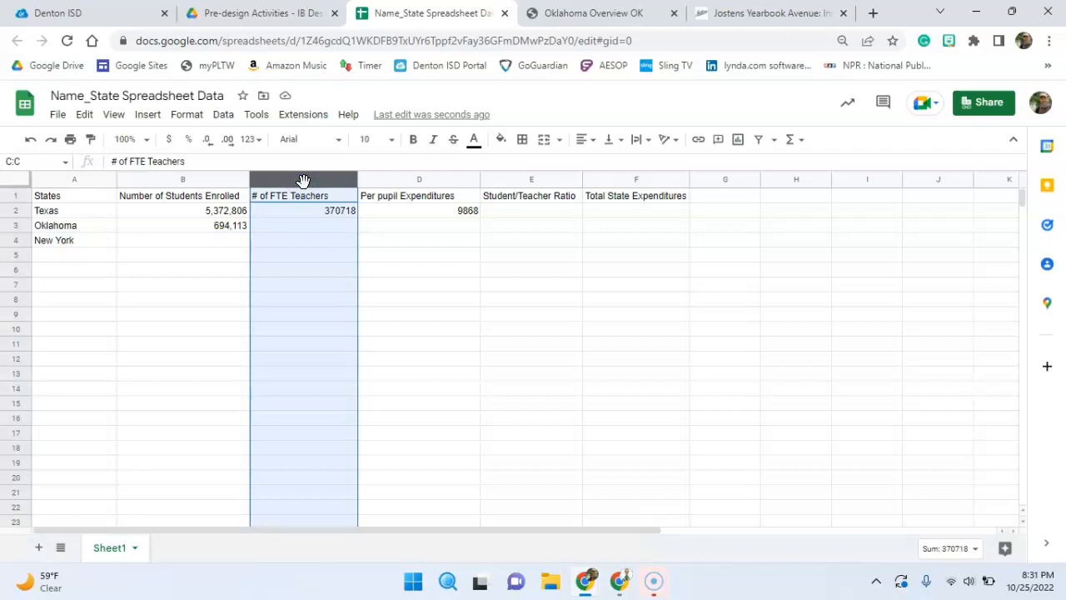
left_click(186, 117)
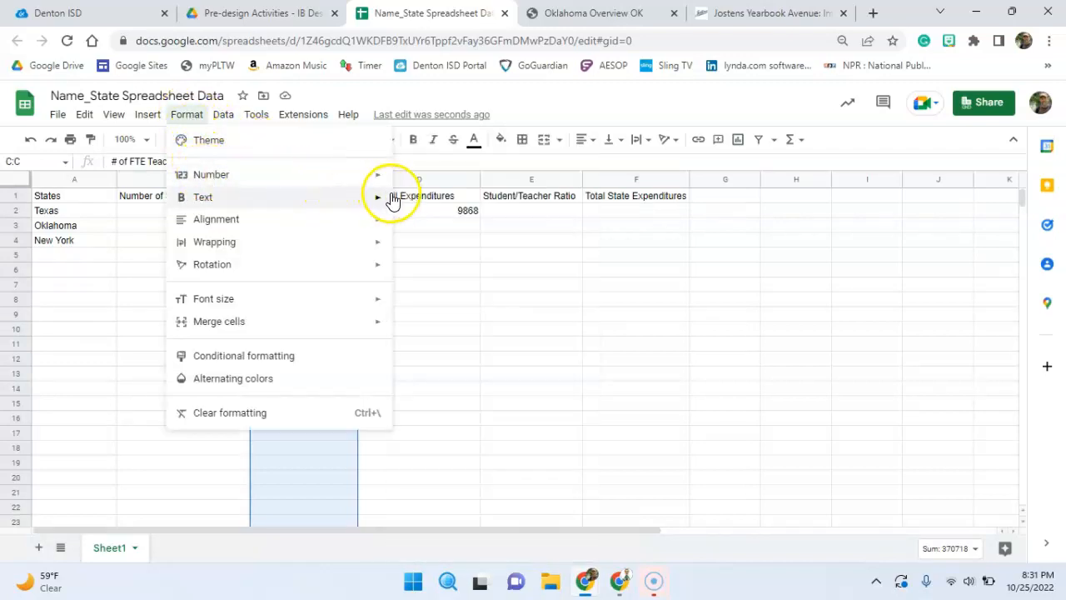
mouse_move(240, 177)
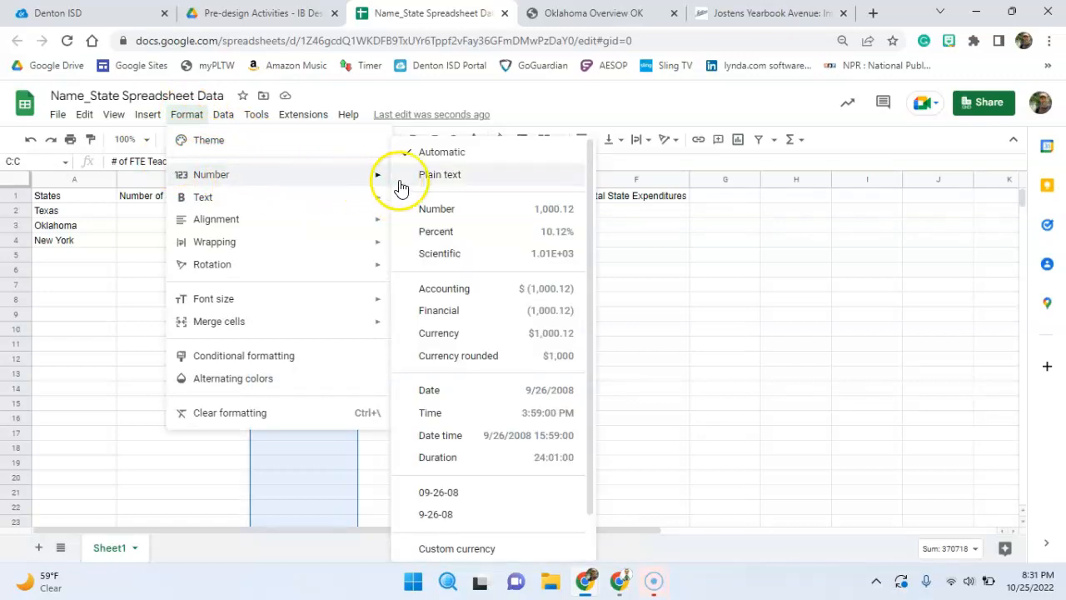
left_click(452, 218)
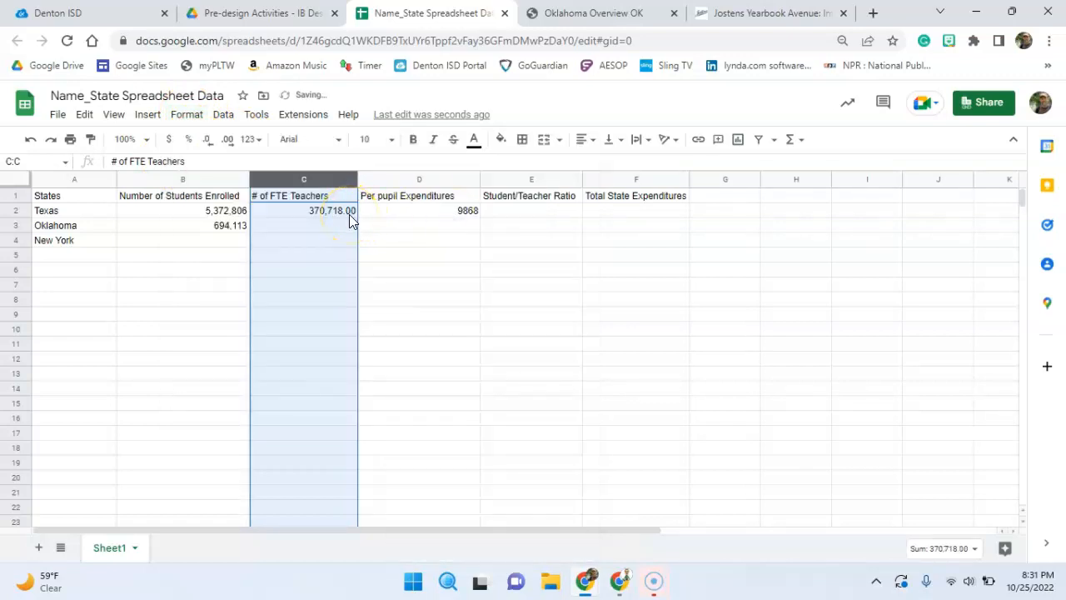
left_click(207, 140)
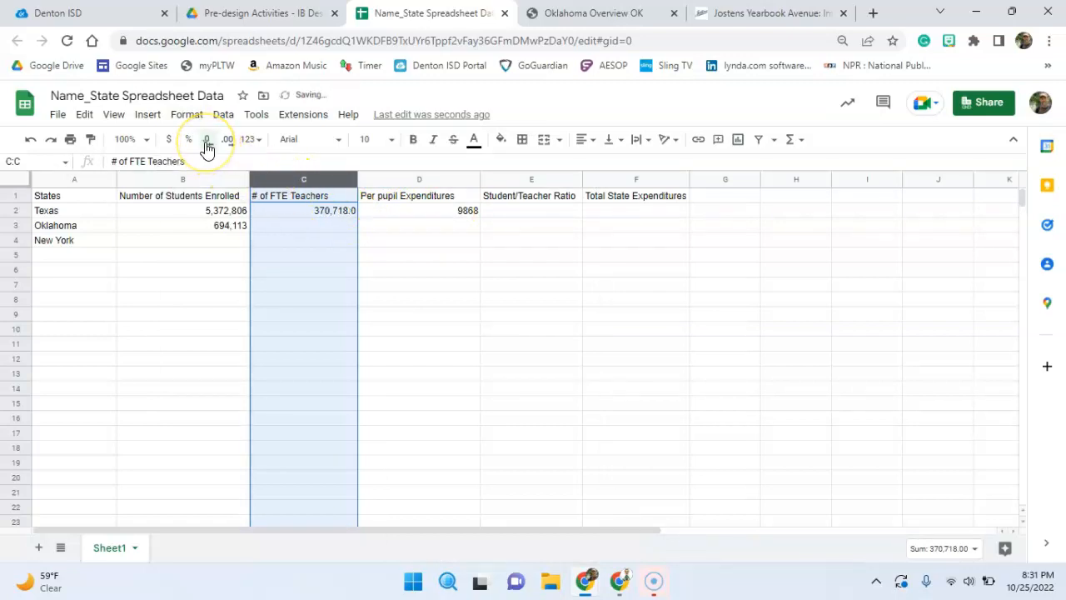
left_click(207, 140)
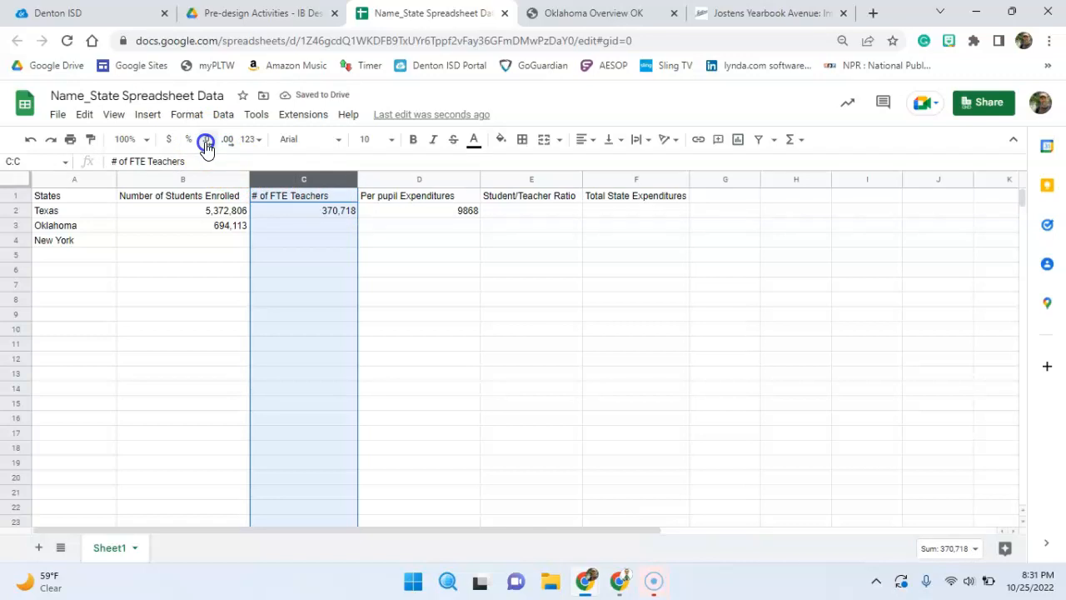
- Format the whole Per pupil Expenditures column as dollar currency with no decimal places
left_click(406, 181)
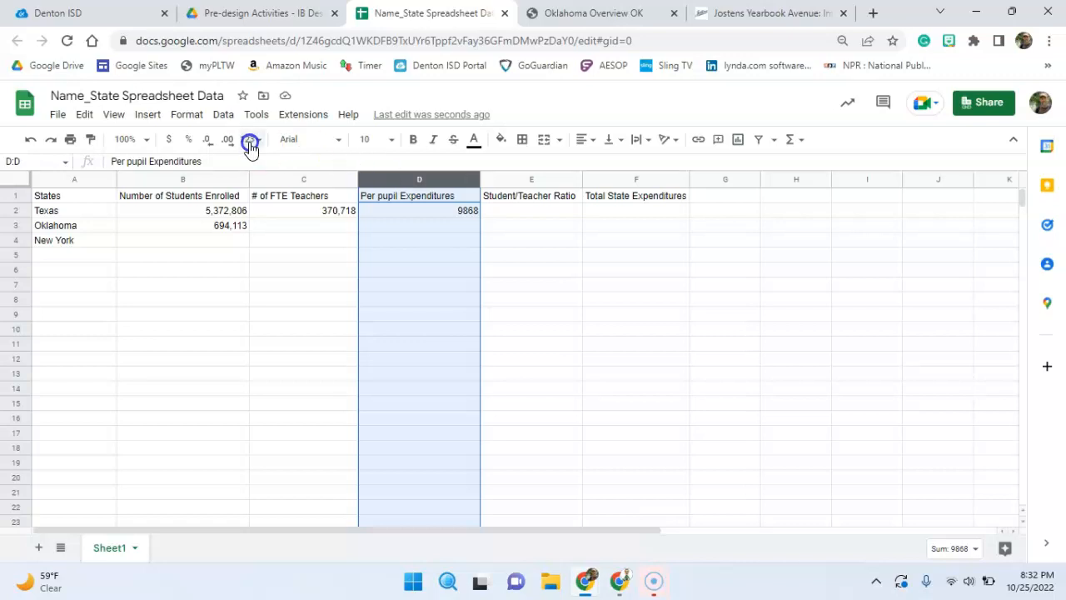
left_click(183, 114)
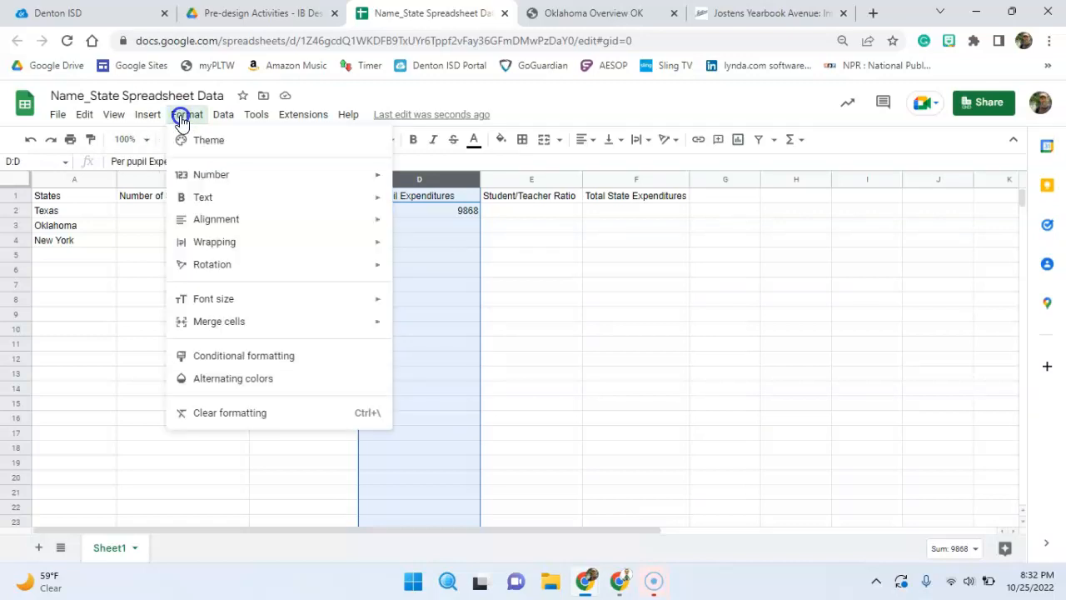
left_click(207, 175)
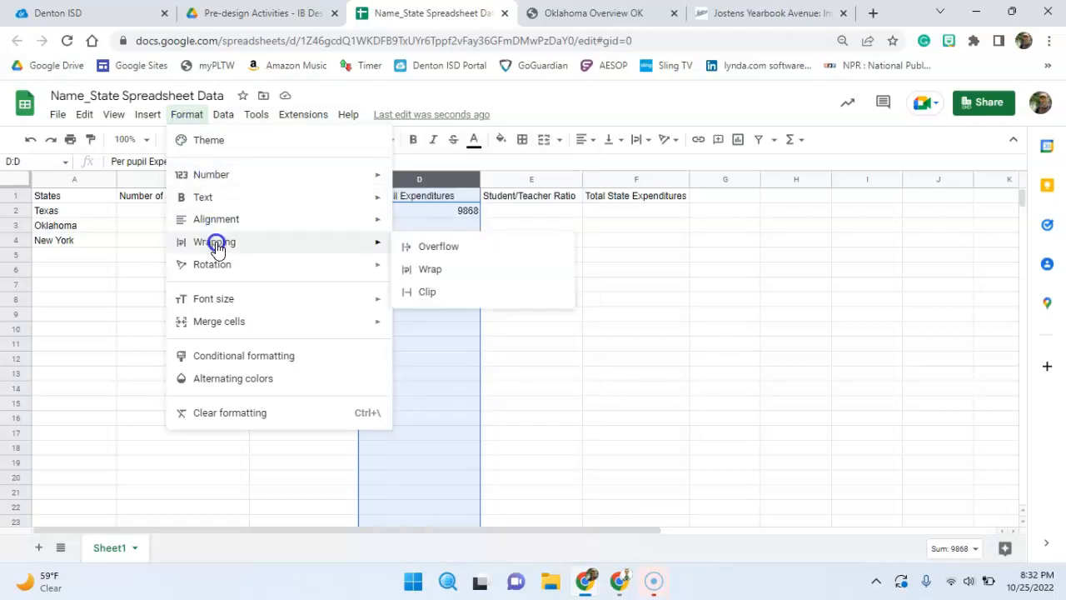
left_click(225, 180)
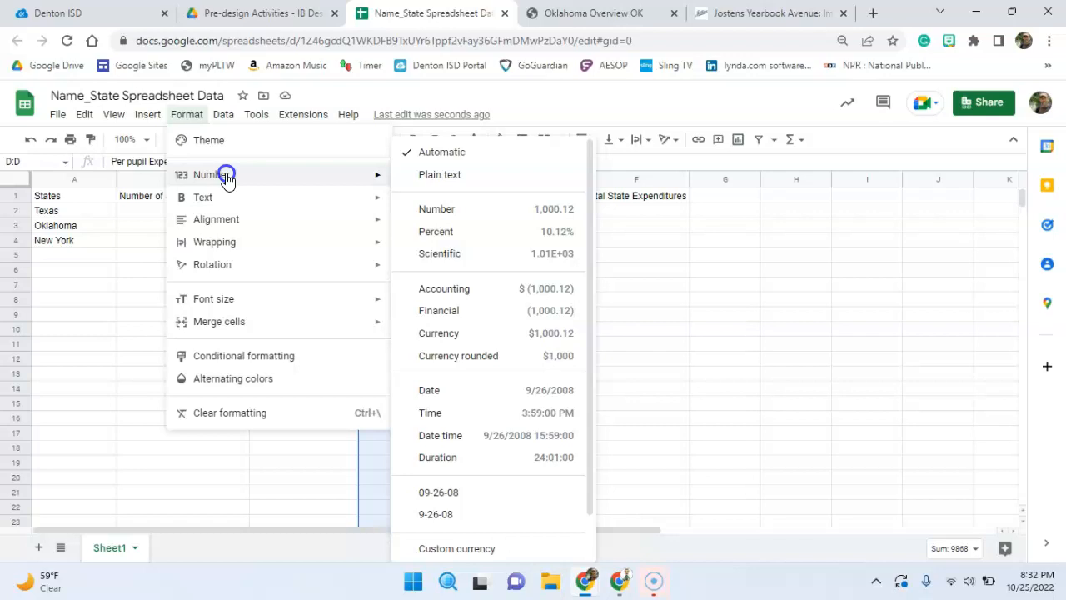
left_click(186, 113)
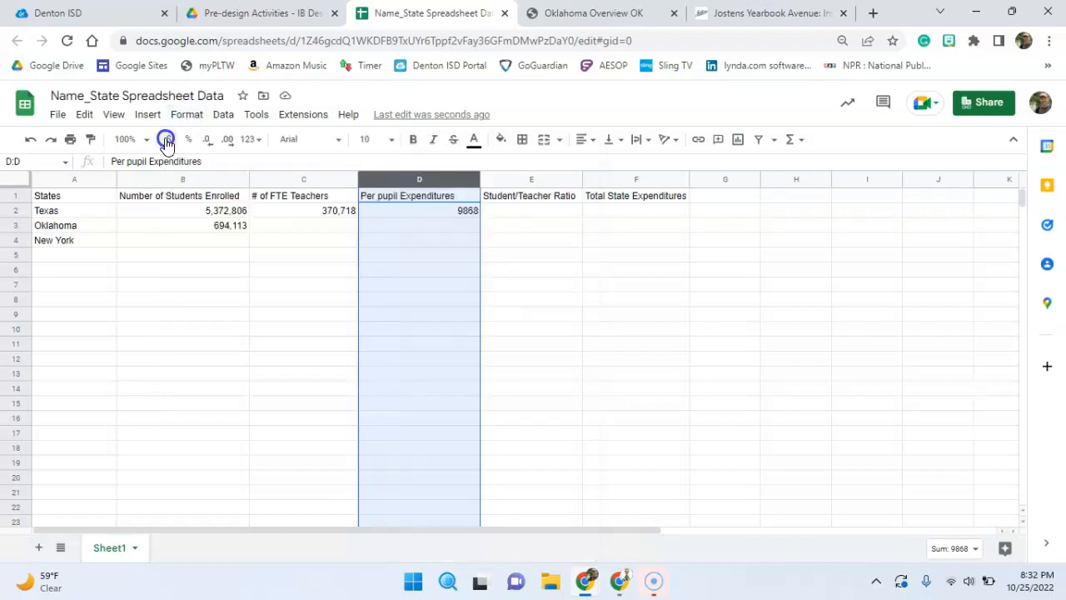
left_click(169, 140)
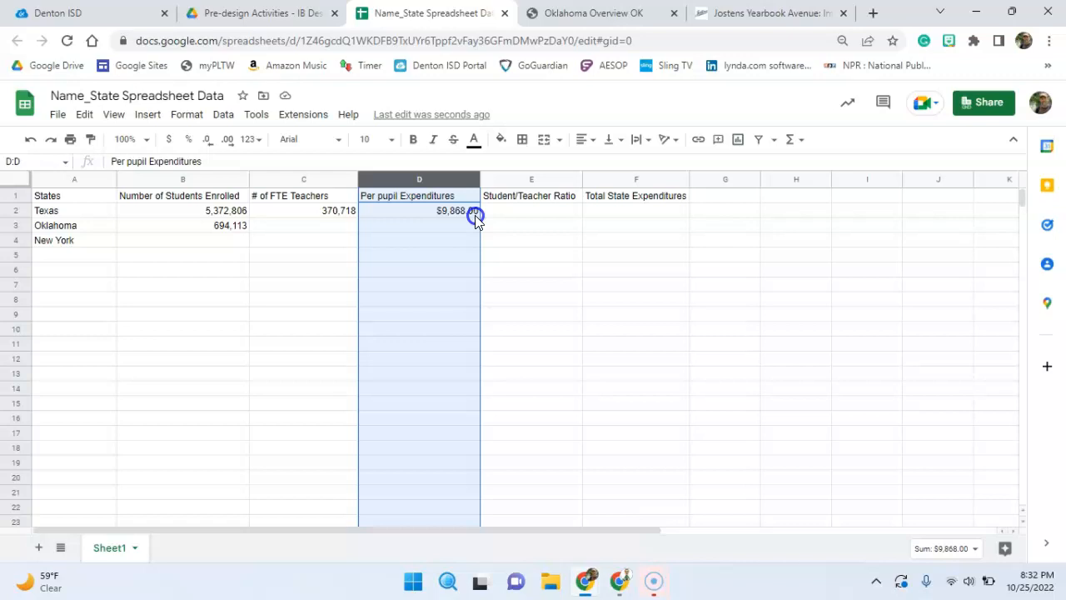
left_click(206, 140)
left_click(207, 140)
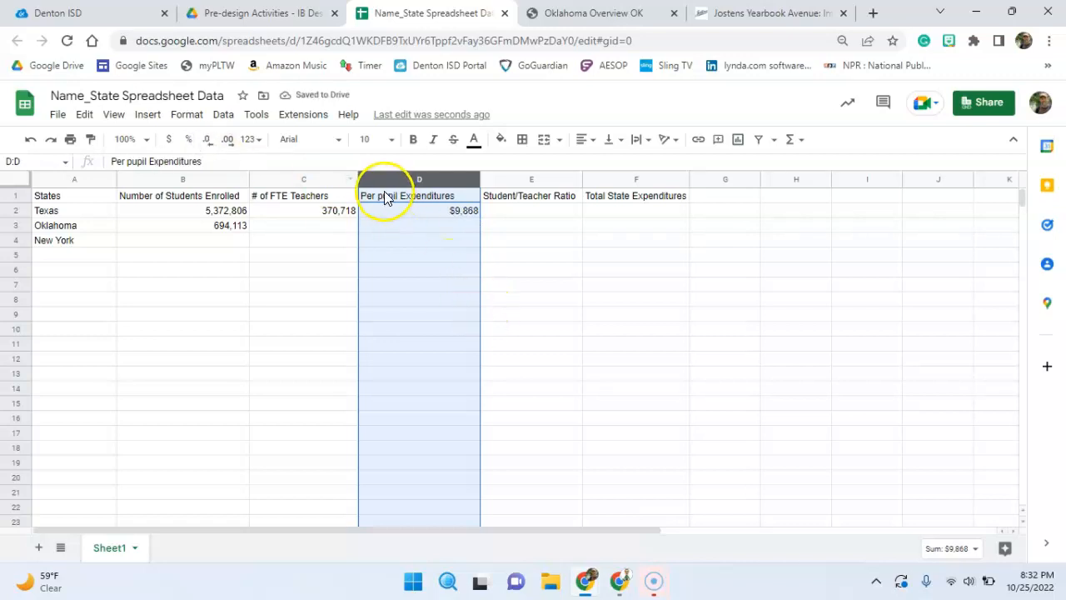
left_click(408, 241)
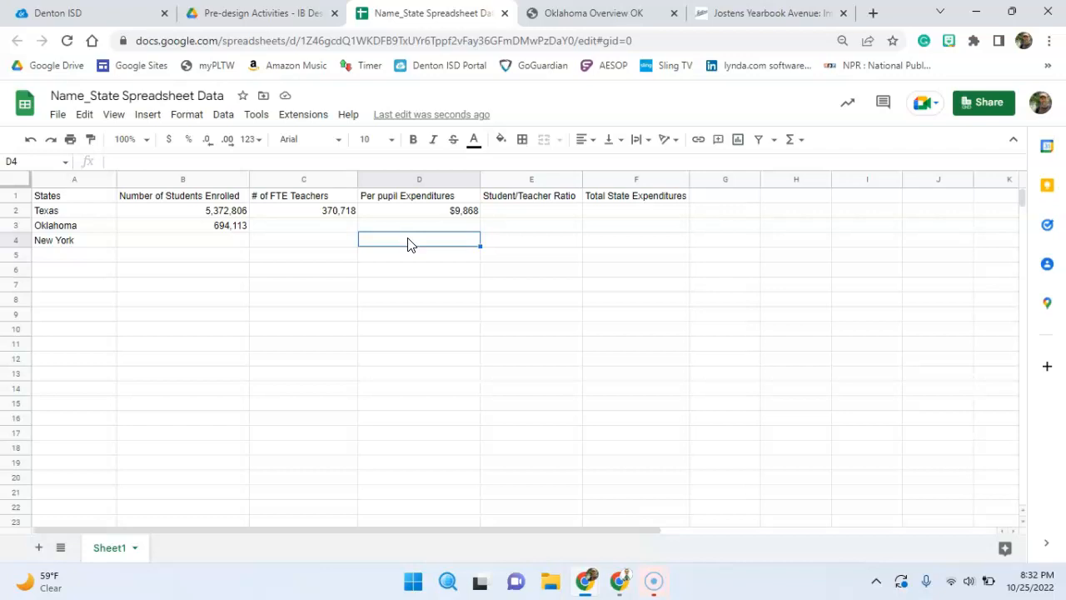
- Enter the formula =B2/C2 in Texas's Student/Teacher Ratio cell to divide students enrolled by FTE teachers
left_click(512, 213)
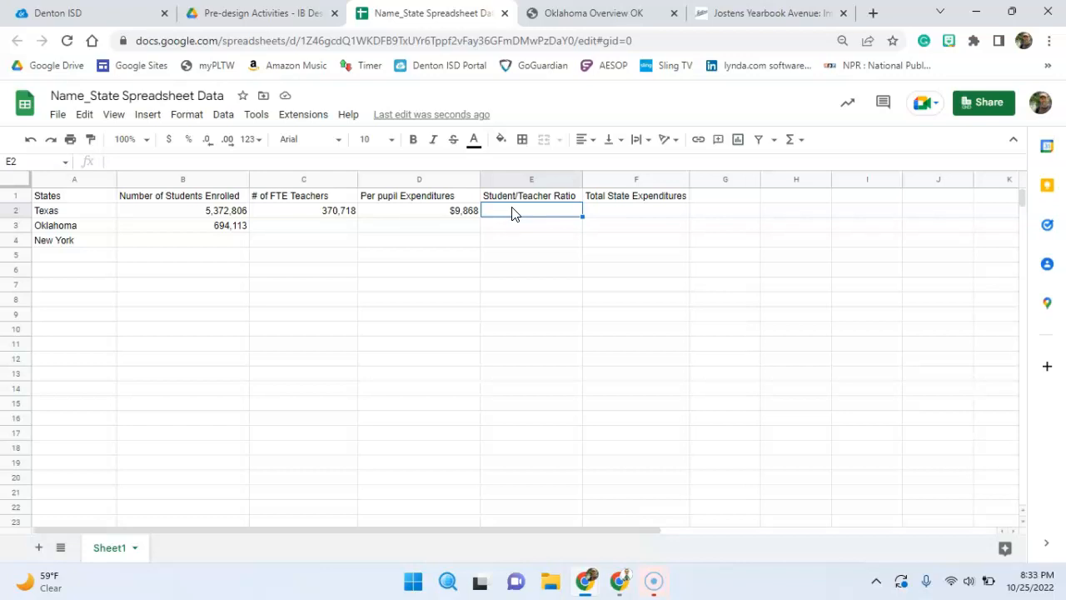
double_click(512, 212)
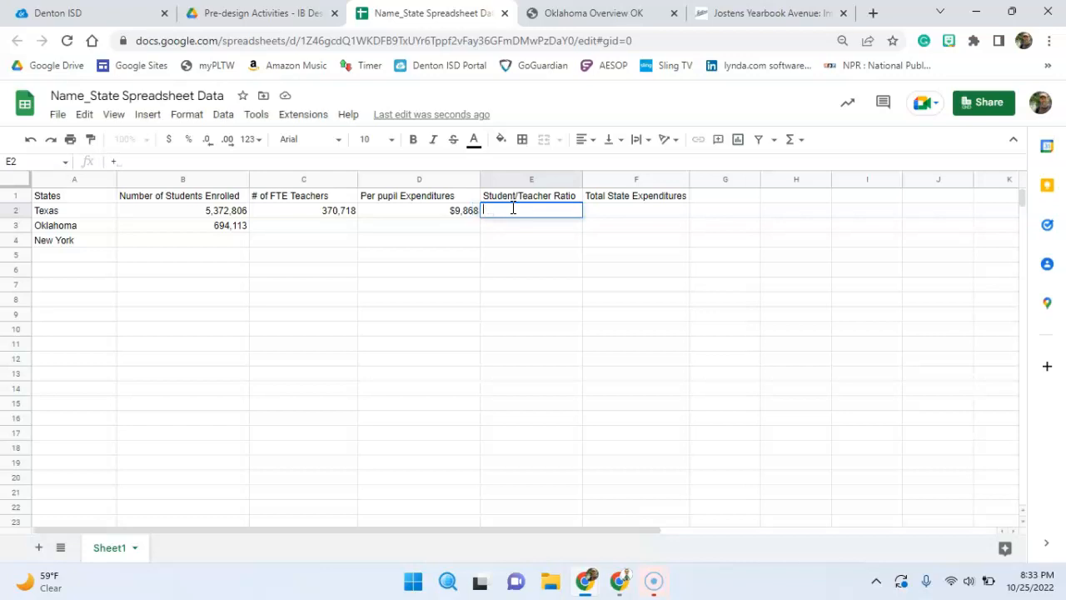
type("=")
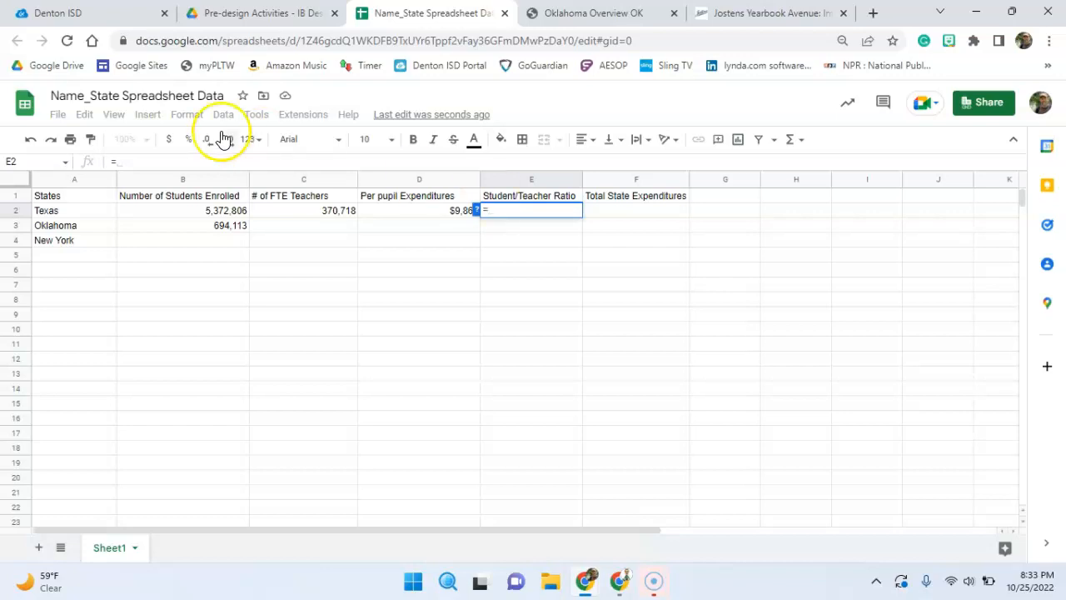
left_click(216, 215)
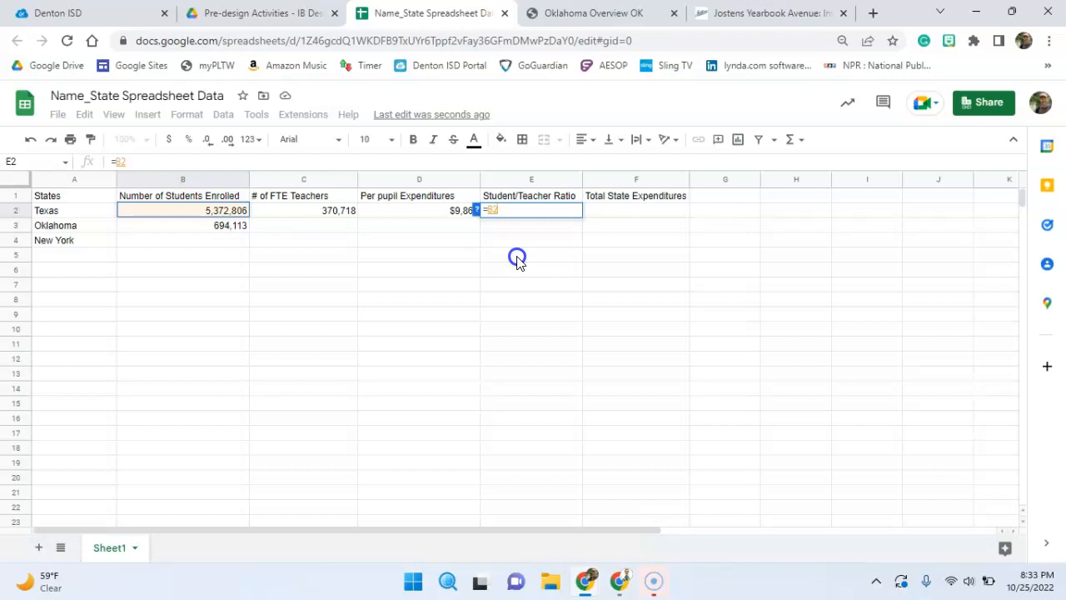
type("/")
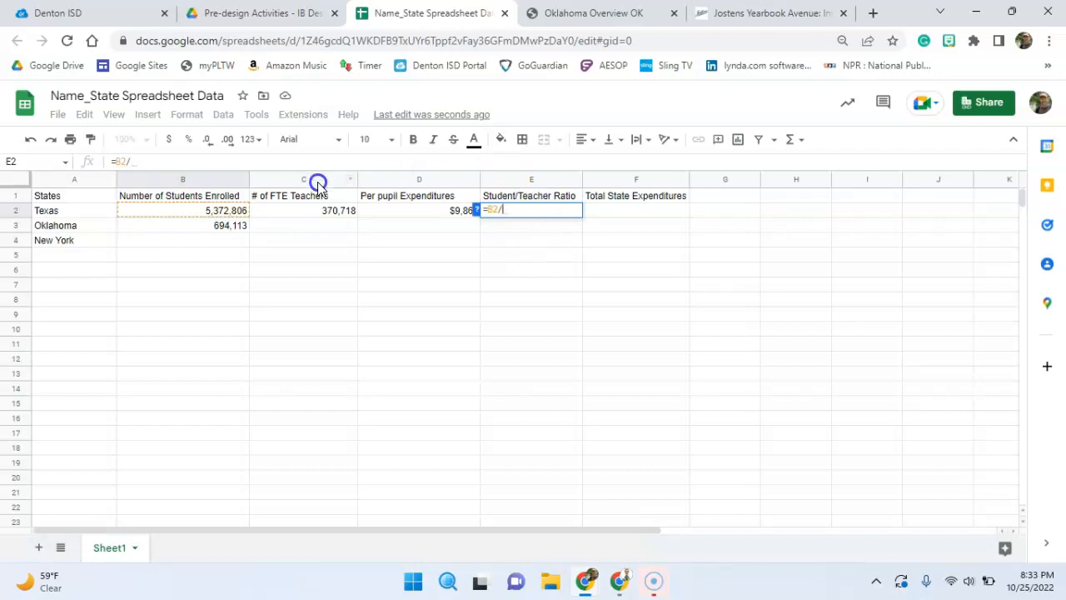
left_click(309, 213)
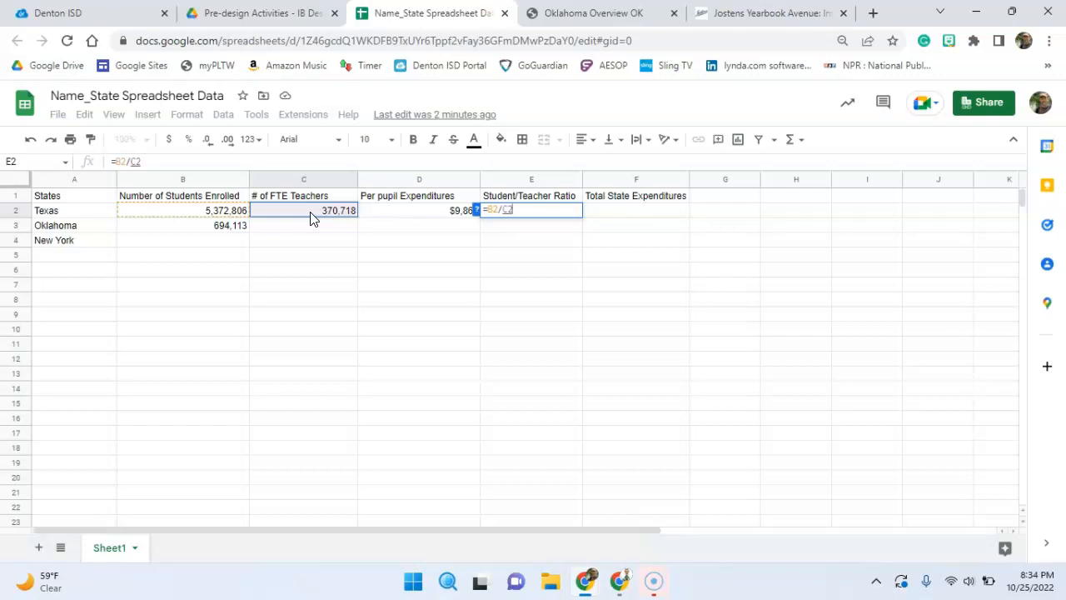
key("Return")
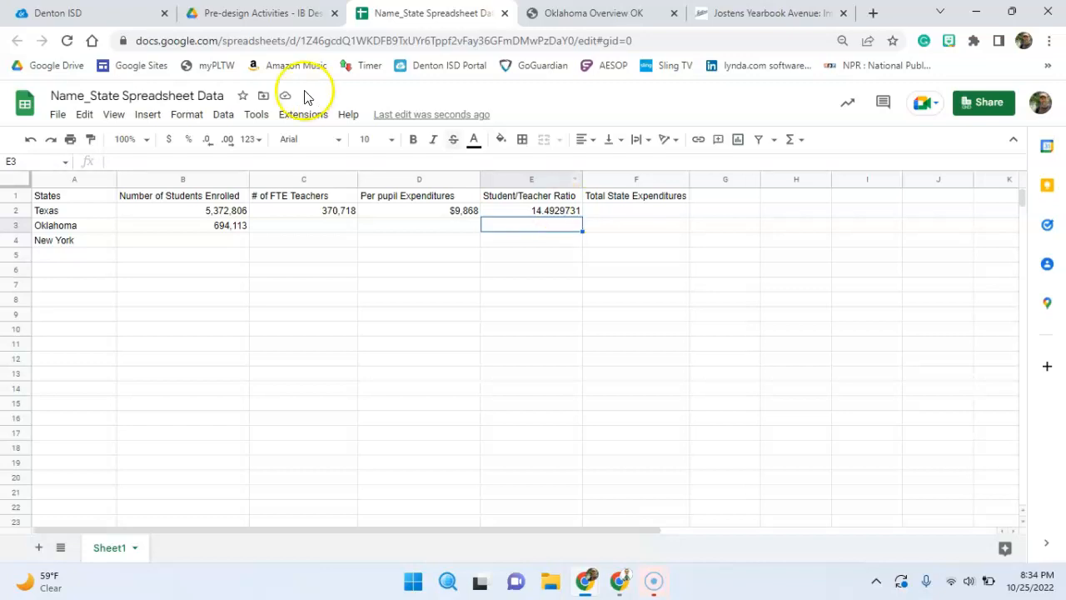
- Reduce Texas's Student/Teacher Ratio in E2 to one decimal place
left_click(534, 214)
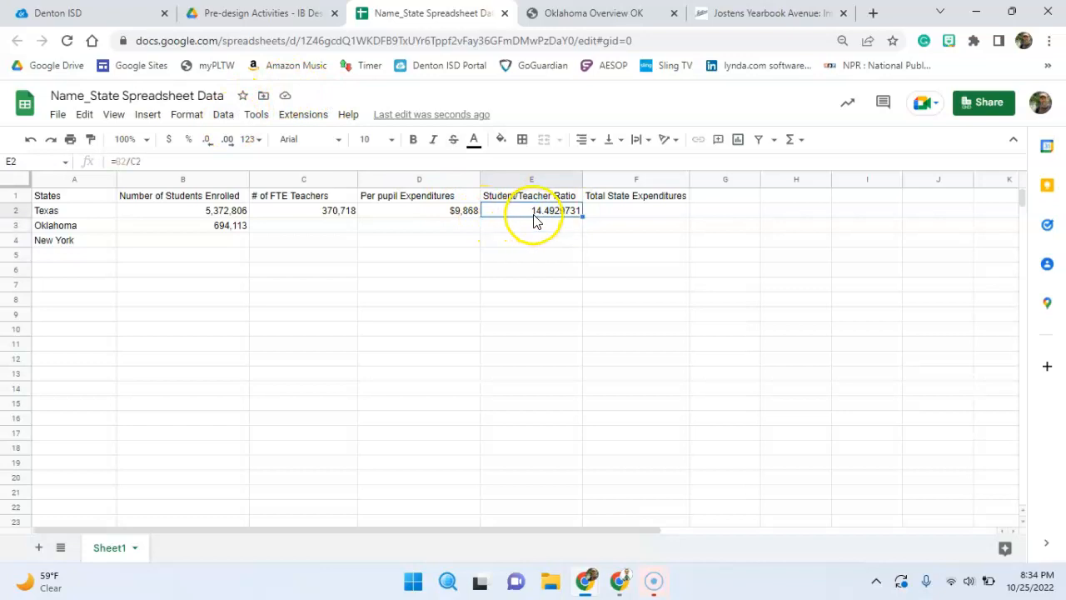
left_click(206, 141)
left_click(206, 142)
left_click(206, 142)
left_click(205, 142)
left_click(205, 142)
left_click(206, 141)
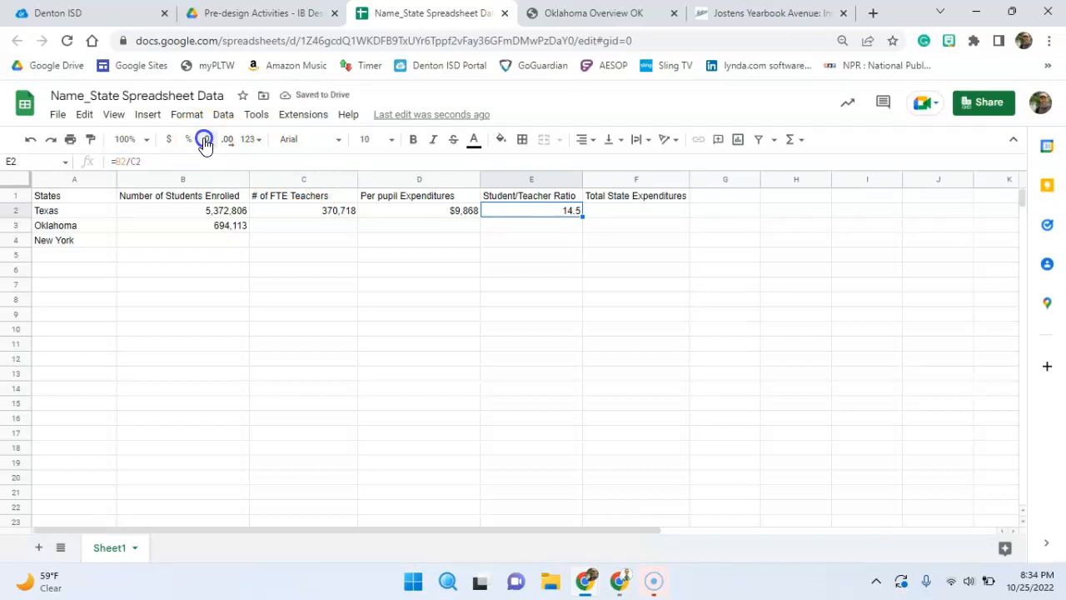
- Try out three decimal places for Texas's Student/Teacher Ratio, then return it to one
left_click(226, 140)
left_click(227, 140)
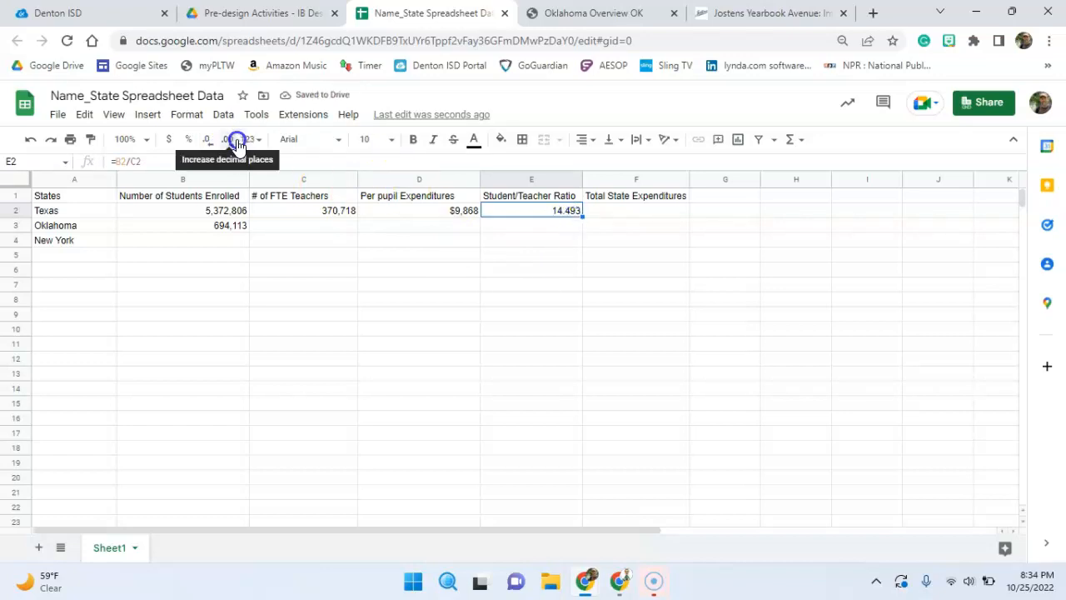
left_click(205, 140)
left_click(205, 140)
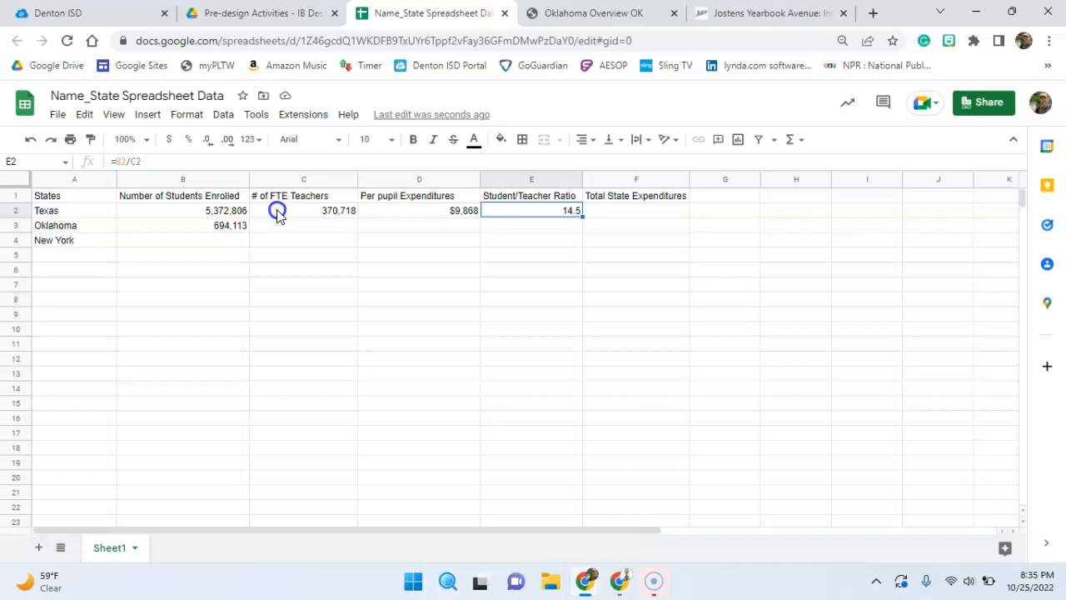
- Inspect which cells the Student/Teacher Ratio formula for Texas refers to, leaving the formula as it is
key("F2")
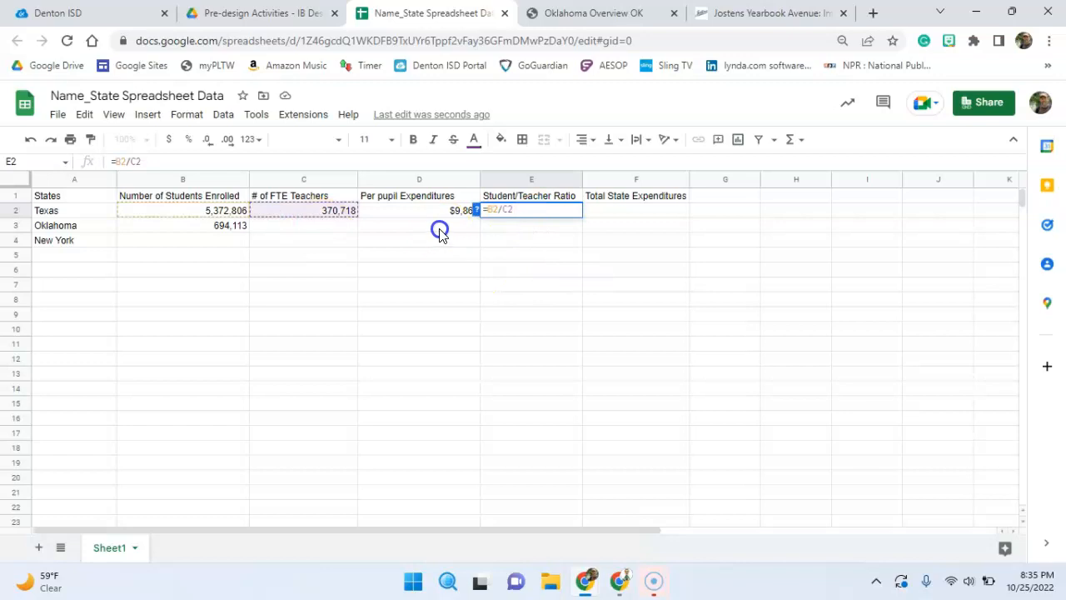
left_click(479, 226)
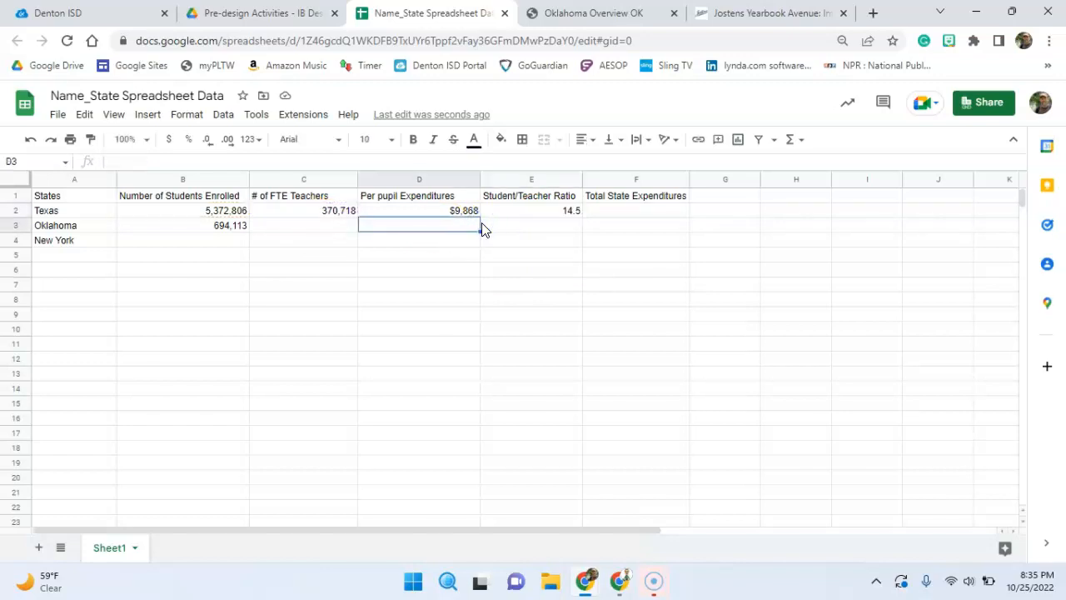
left_click(493, 229)
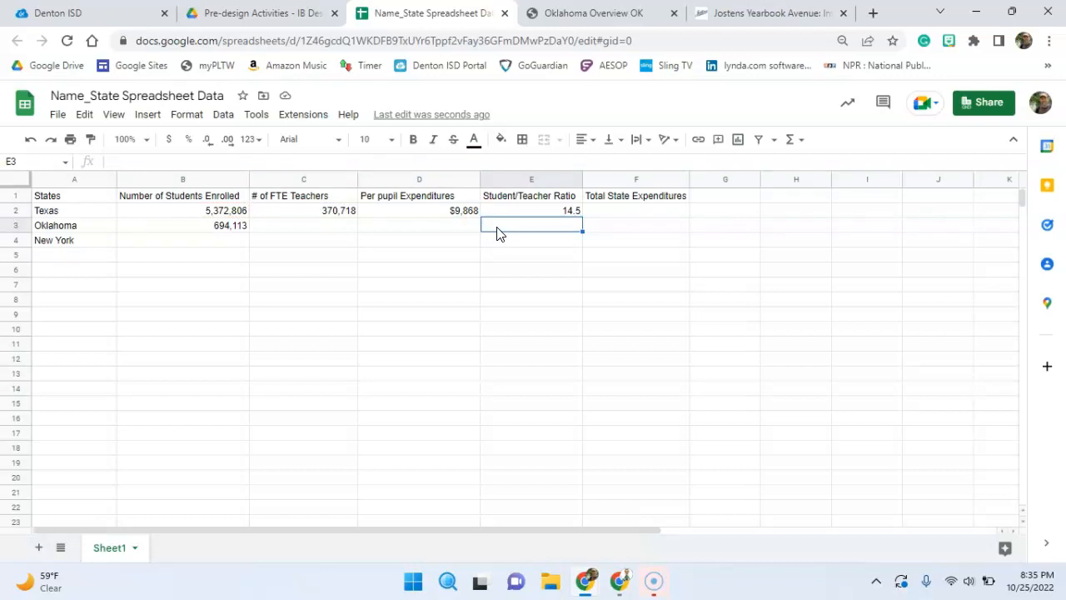
- Enter the formula =B2*D2 in Texas's Total State Expenditures cell, replacing the suggested division with a multiplication
left_click(603, 215)
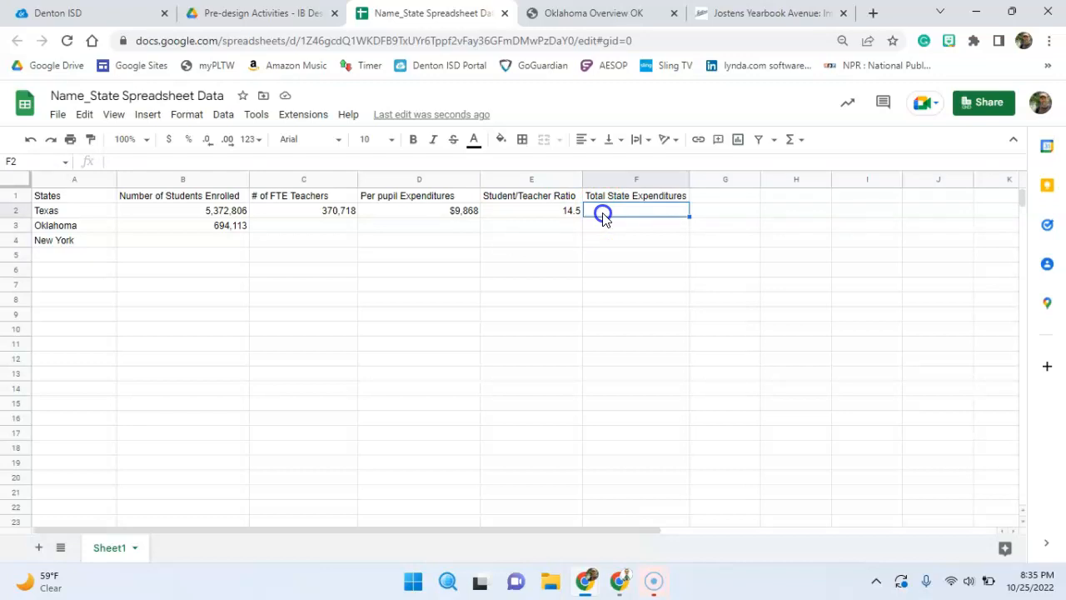
type("=")
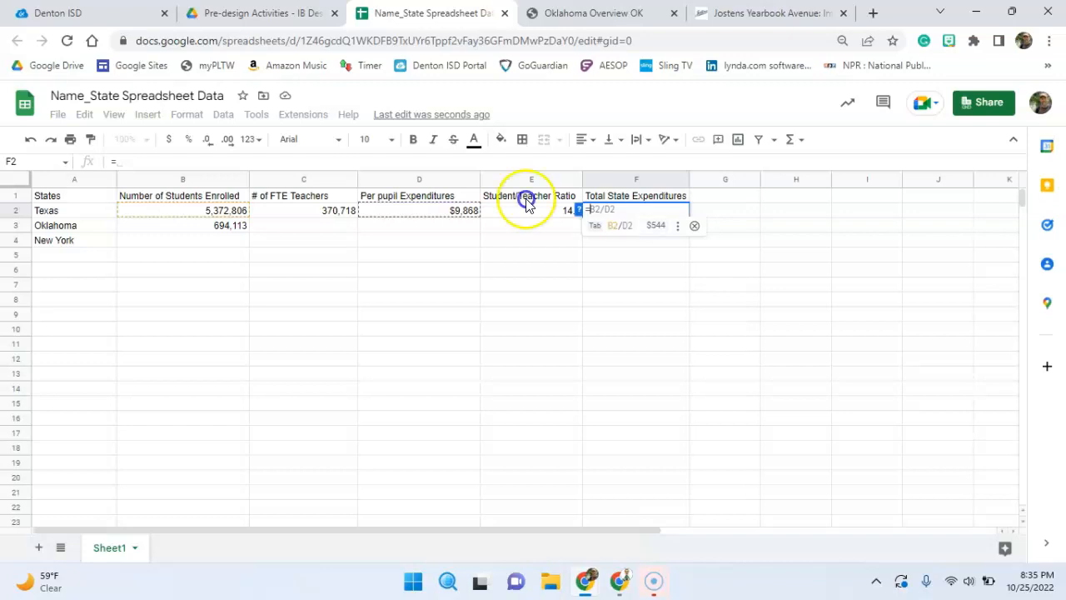
left_click(193, 211)
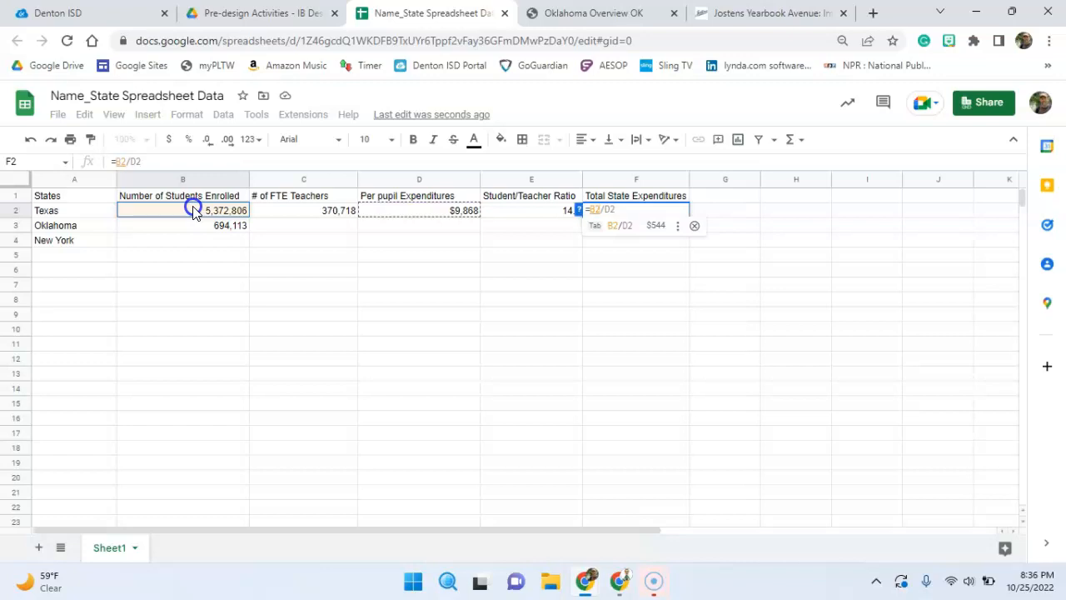
key("BackSpace")
key("BackSpace")
key("BackSpace")
type("*")
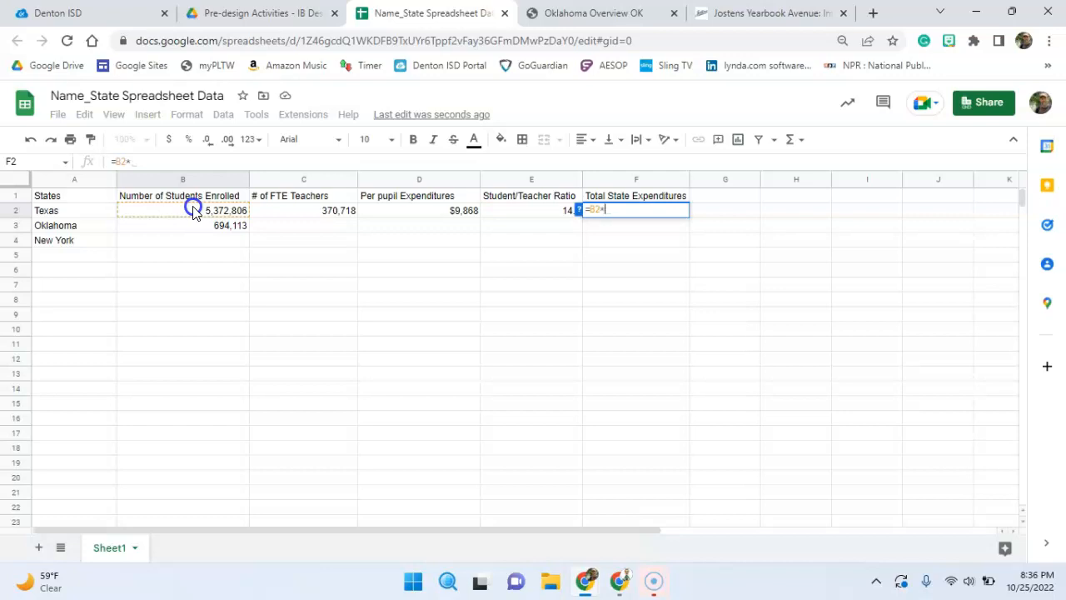
left_click(404, 210)
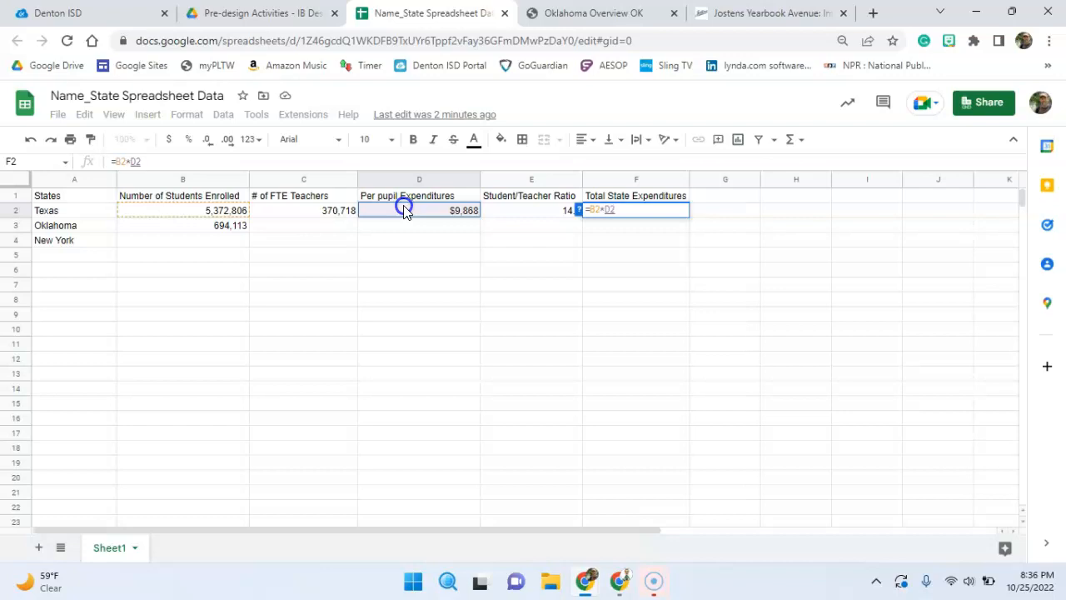
key("Return")
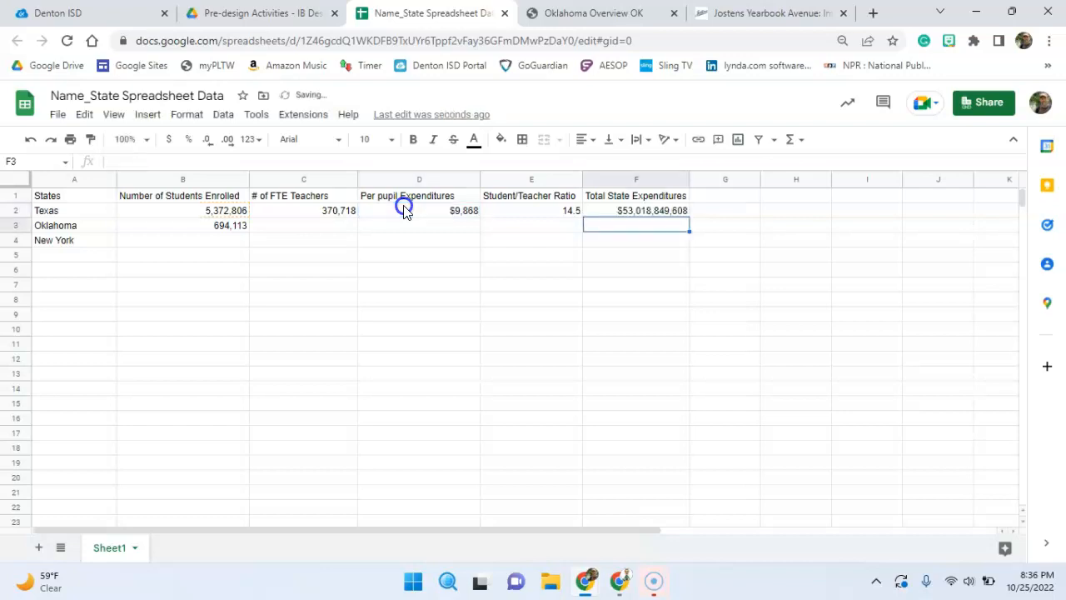
left_click(626, 212)
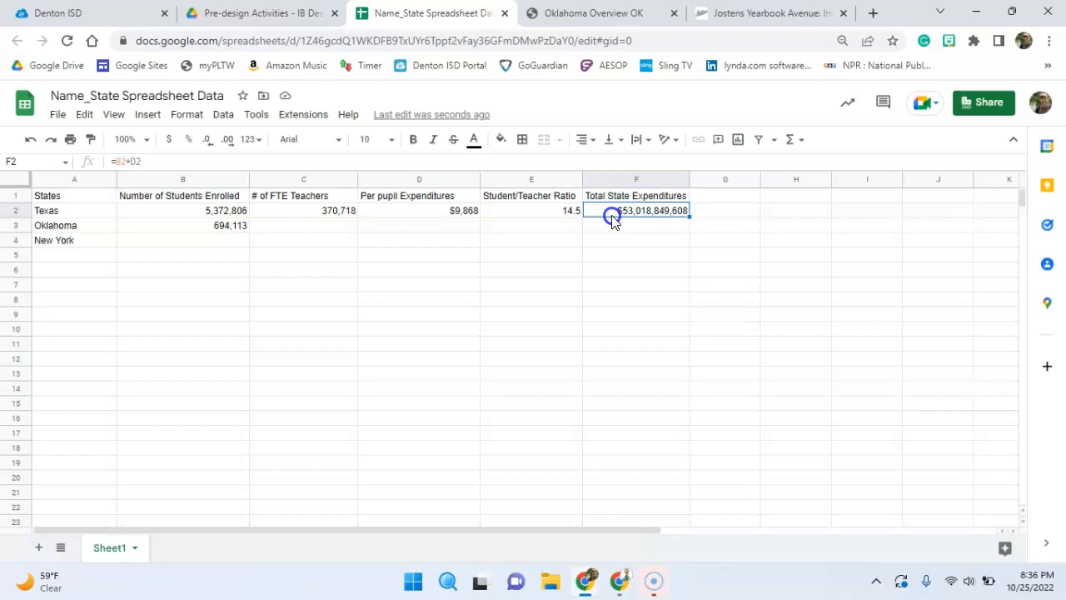
key("Down")
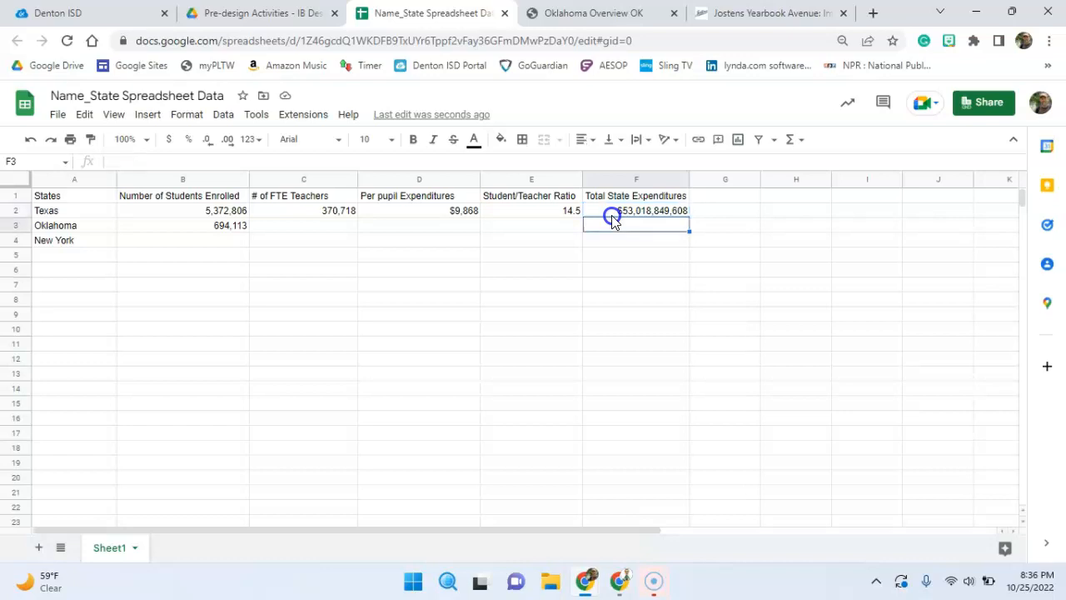
key("Left")
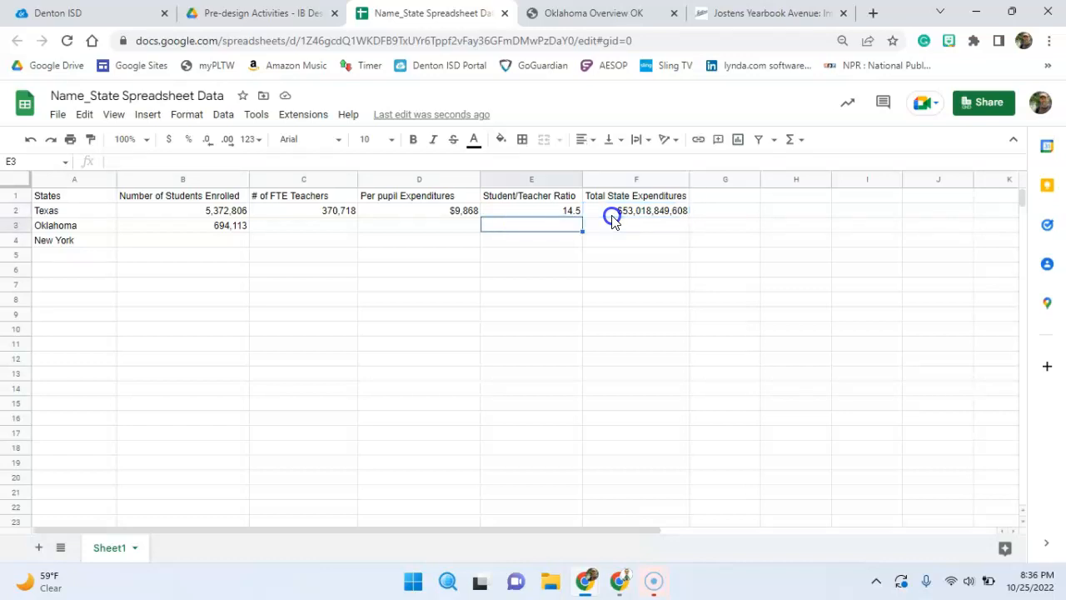